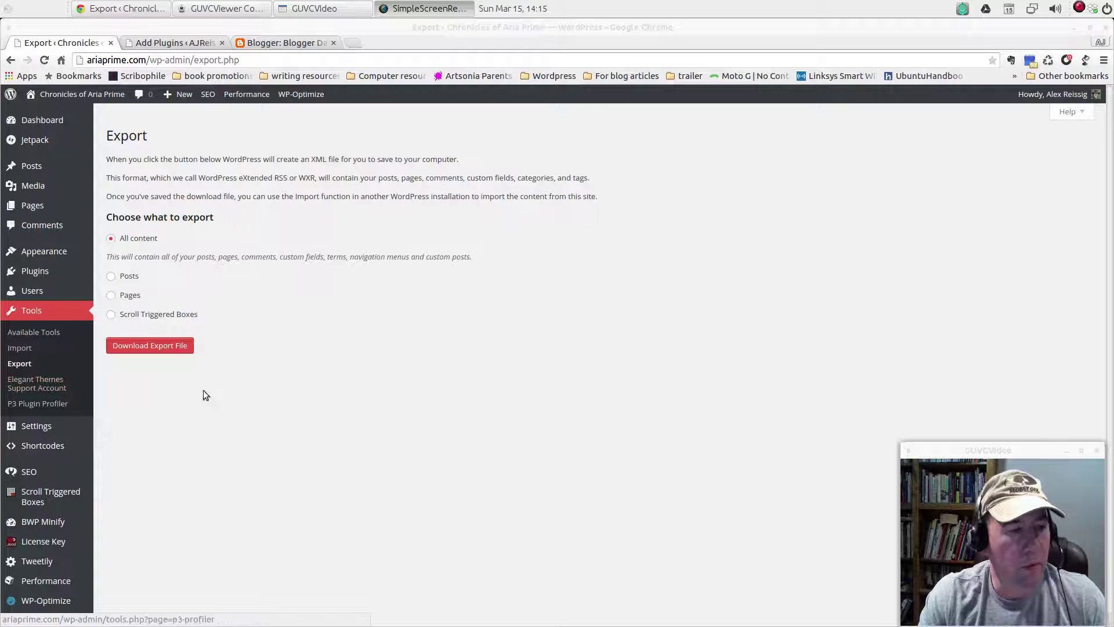
Open the source site's Export page and browse the "blog export" plugin search results on the other site.
{"action": "left_click", "coordinate": [20, 363]}
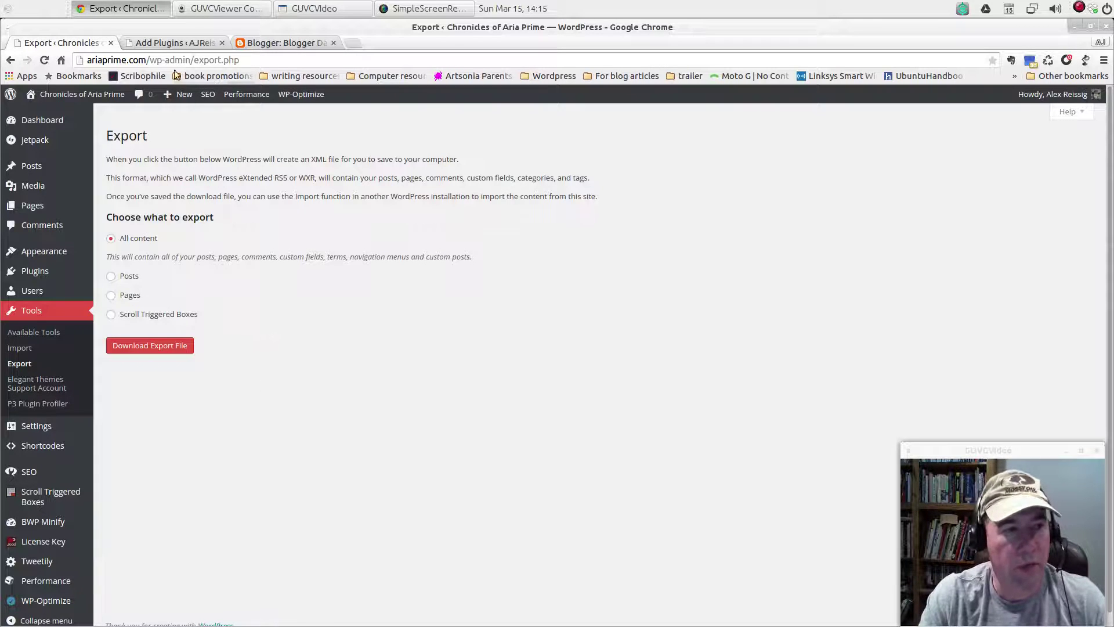
{"action": "left_click", "coordinate": [163, 45]}
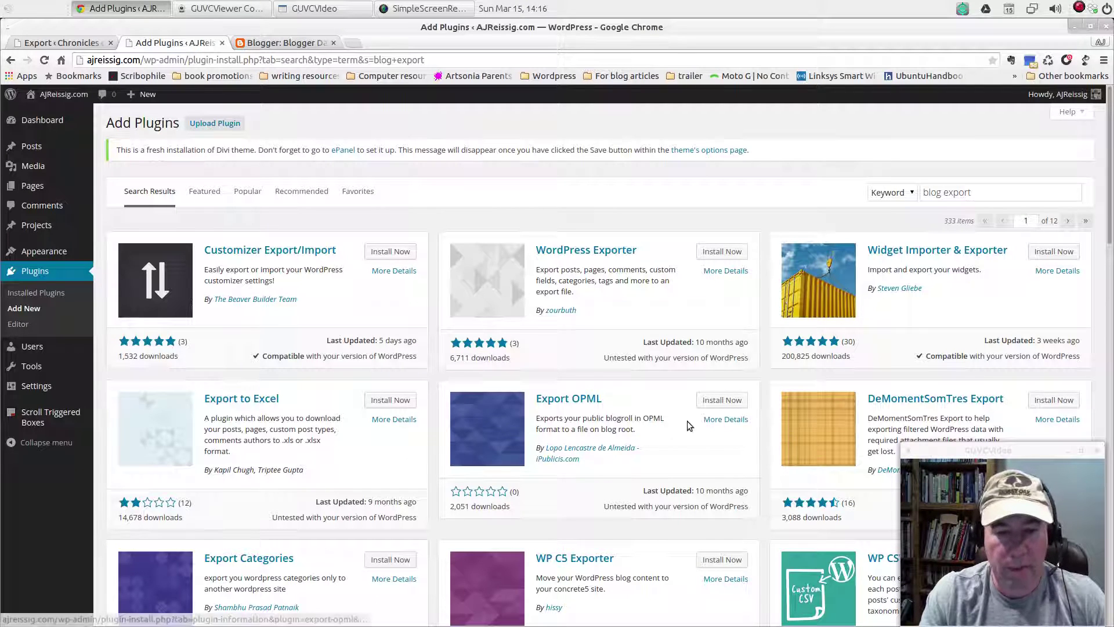
{"action": "scroll", "coordinate": [689, 421], "scroll_direction": "down", "scroll_amount": 4}
{"action": "scroll", "coordinate": [745, 431], "scroll_direction": "down", "scroll_amount": 2}
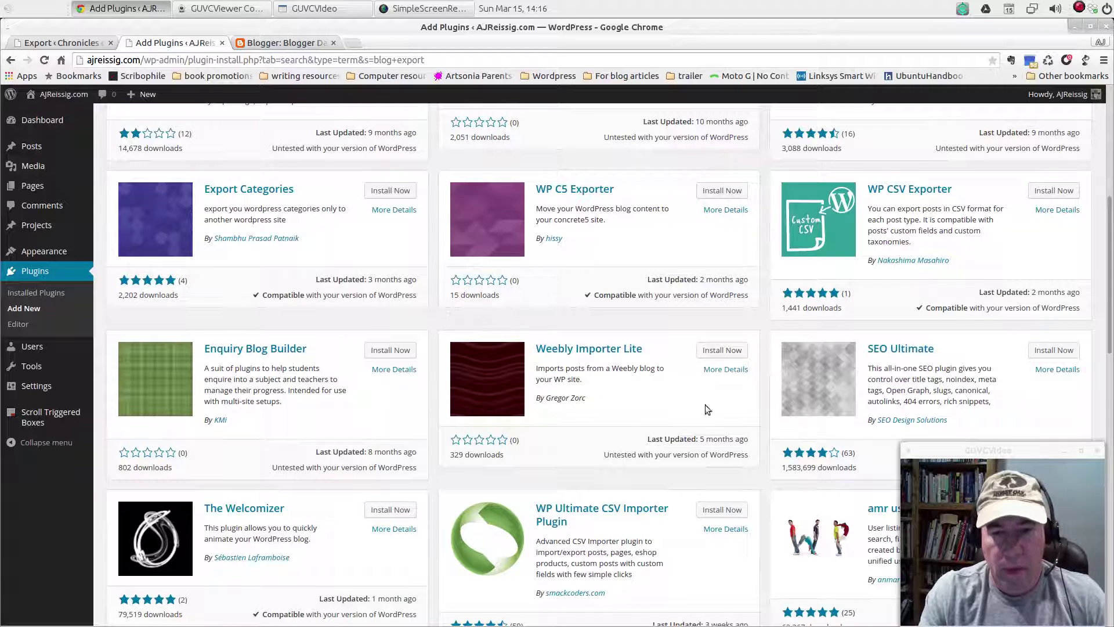
{"action": "scroll", "coordinate": [401, 359], "scroll_direction": "up", "scroll_amount": 3}
{"action": "scroll", "coordinate": [408, 364], "scroll_direction": "up", "scroll_amount": 2}
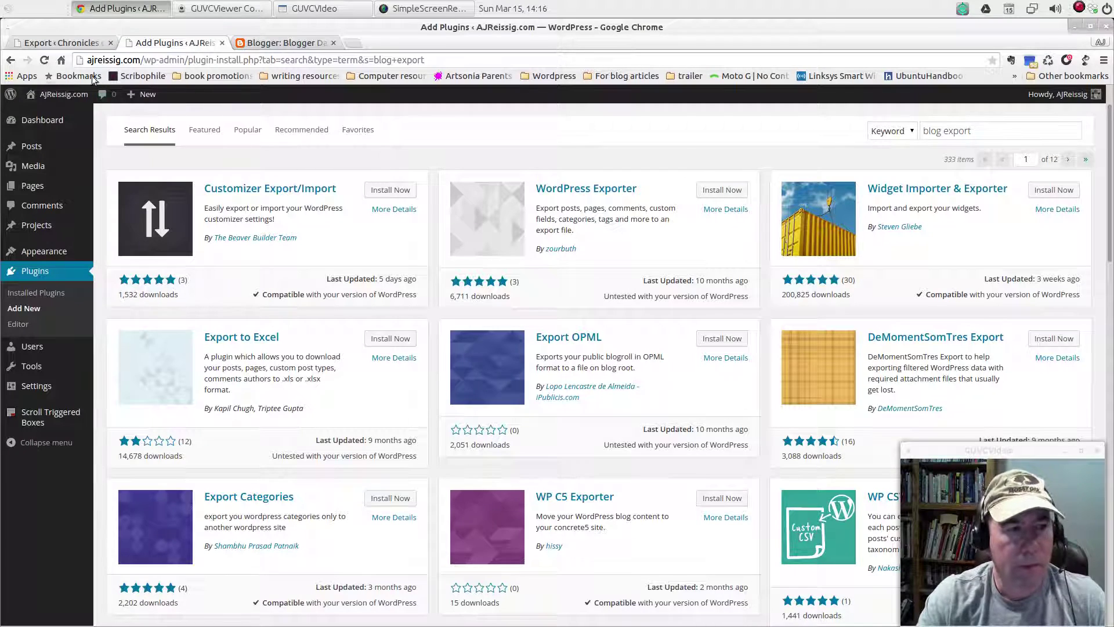
Download the export file with all content from Chronicles of Aria Prime, choosing the Wordpress folder inside Downloads as the save location.
{"action": "left_click", "coordinate": [82, 43]}
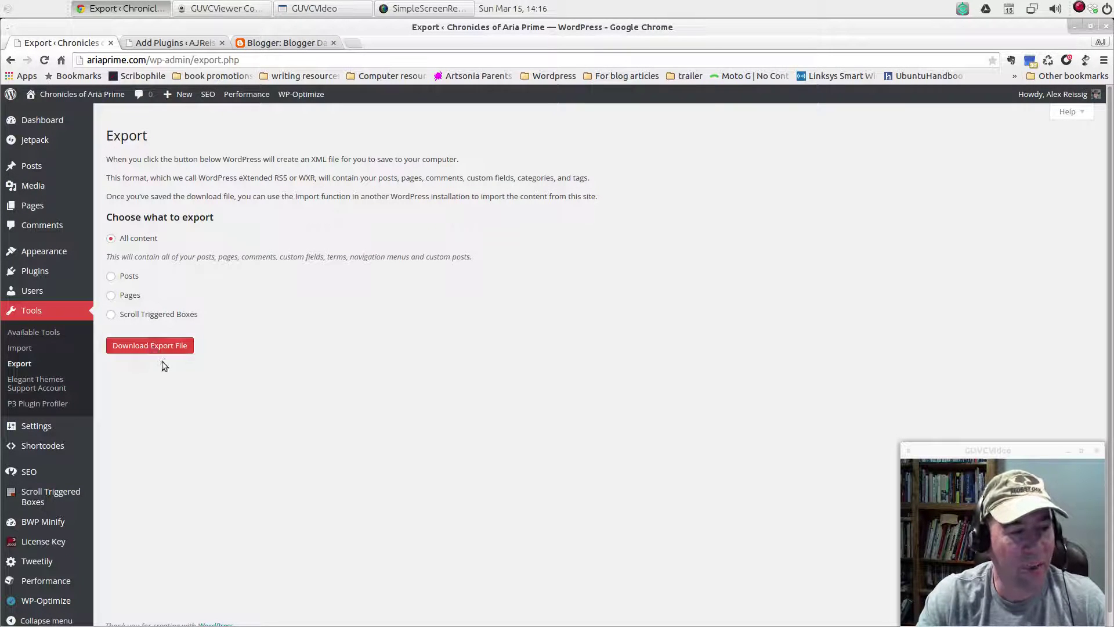
{"action": "left_click", "coordinate": [152, 345]}
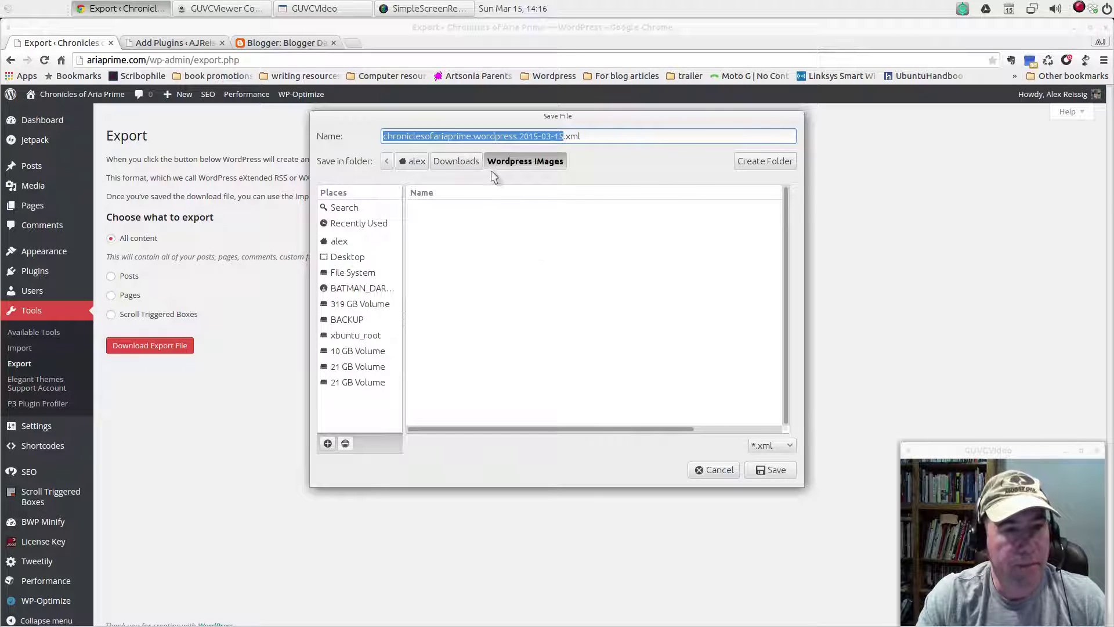
{"action": "left_click", "coordinate": [467, 165]}
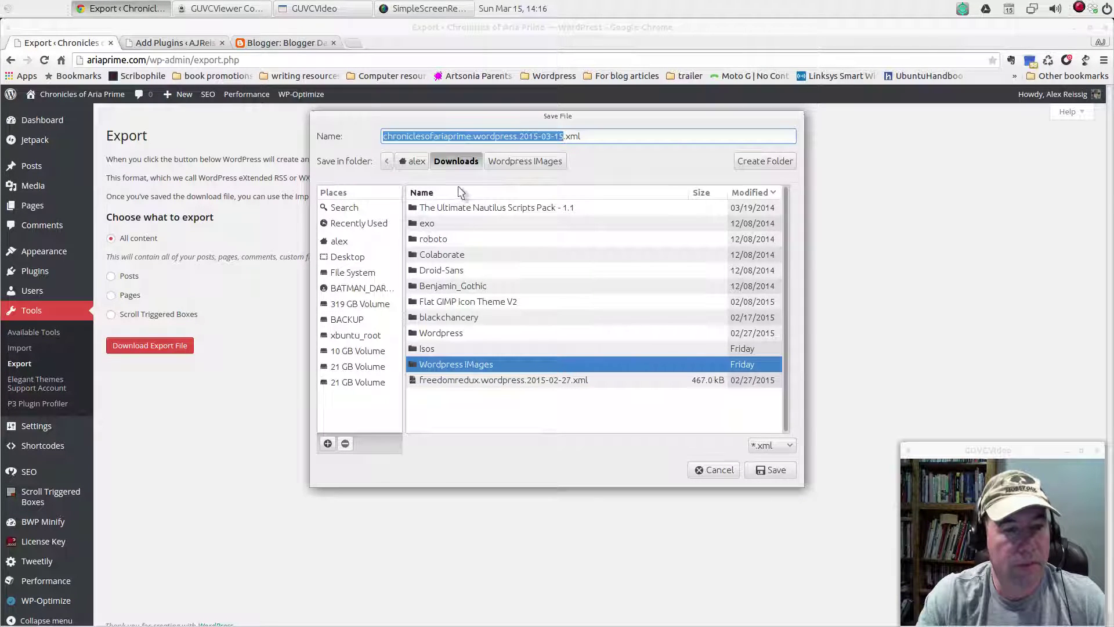
{"action": "double_click", "coordinate": [438, 338]}
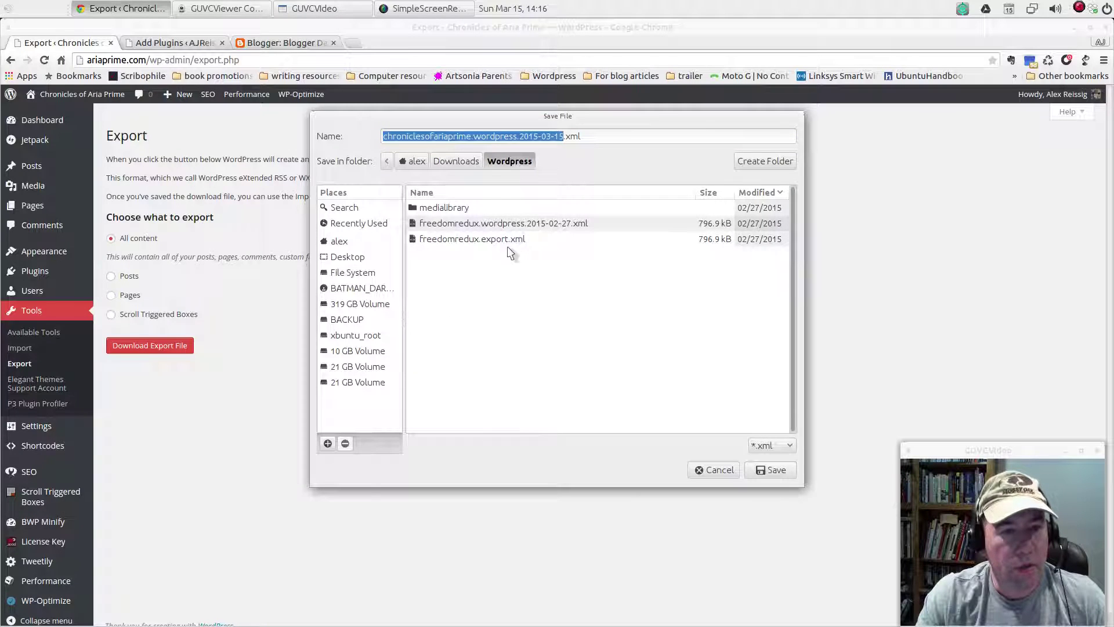
Name the export file chroniclesofariaprime.content.export.xml and save it.
{"action": "left_click", "coordinate": [540, 136]}
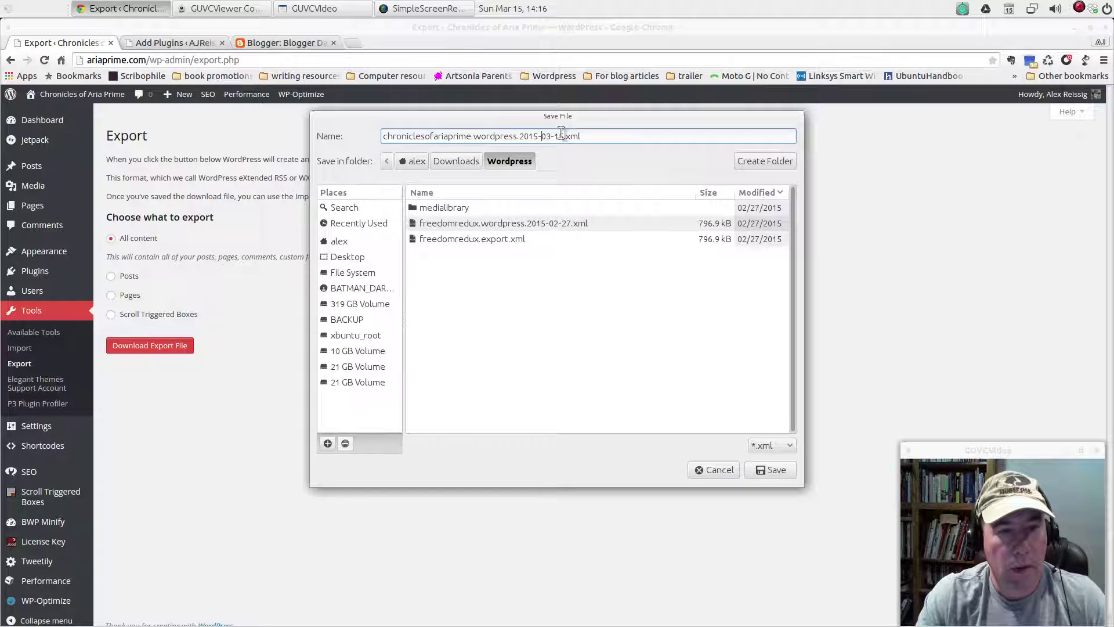
{"action": "left_click_drag", "start_coordinate": [563, 136], "coordinate": [375, 146]}
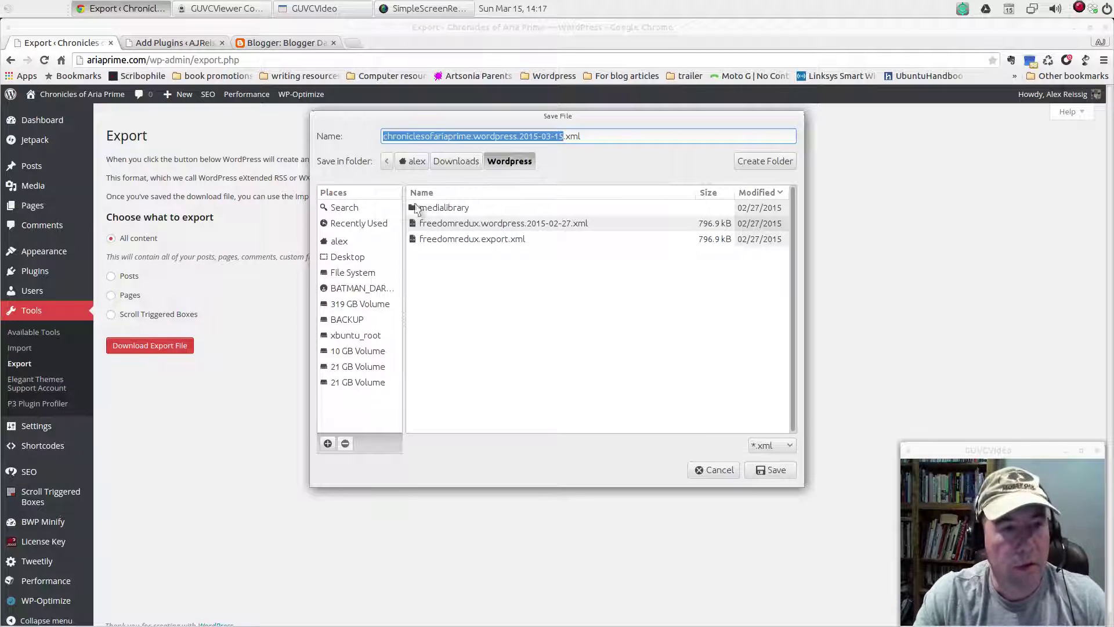
{"action": "left_click", "coordinate": [517, 135]}
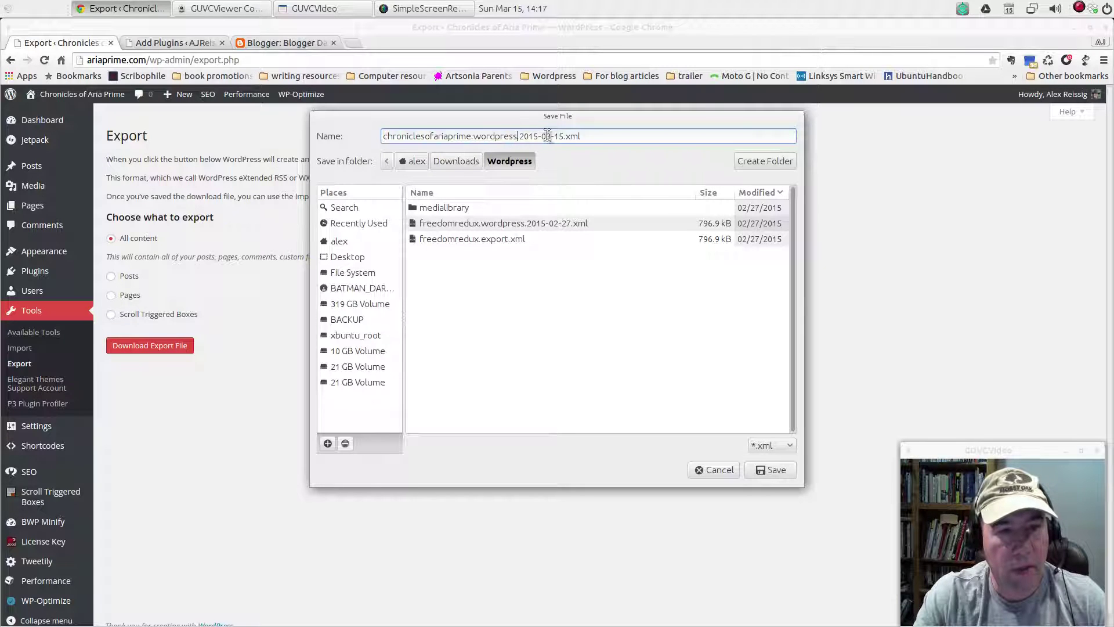
{"action": "left_click_drag", "start_coordinate": [564, 135], "coordinate": [474, 135]}
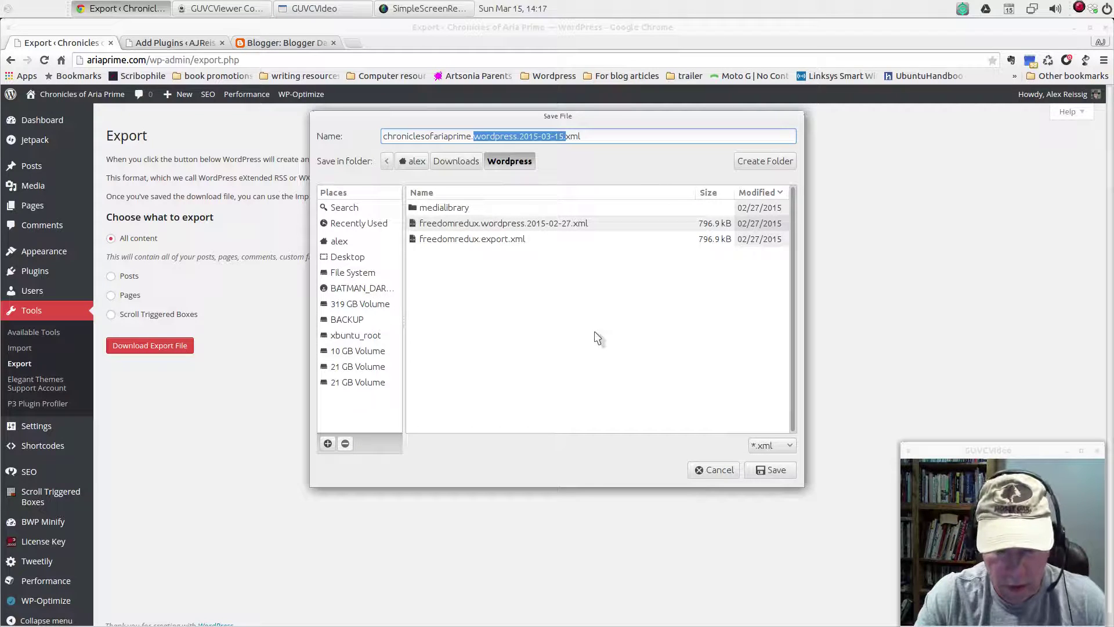
{"action": "type", "text": "po"}
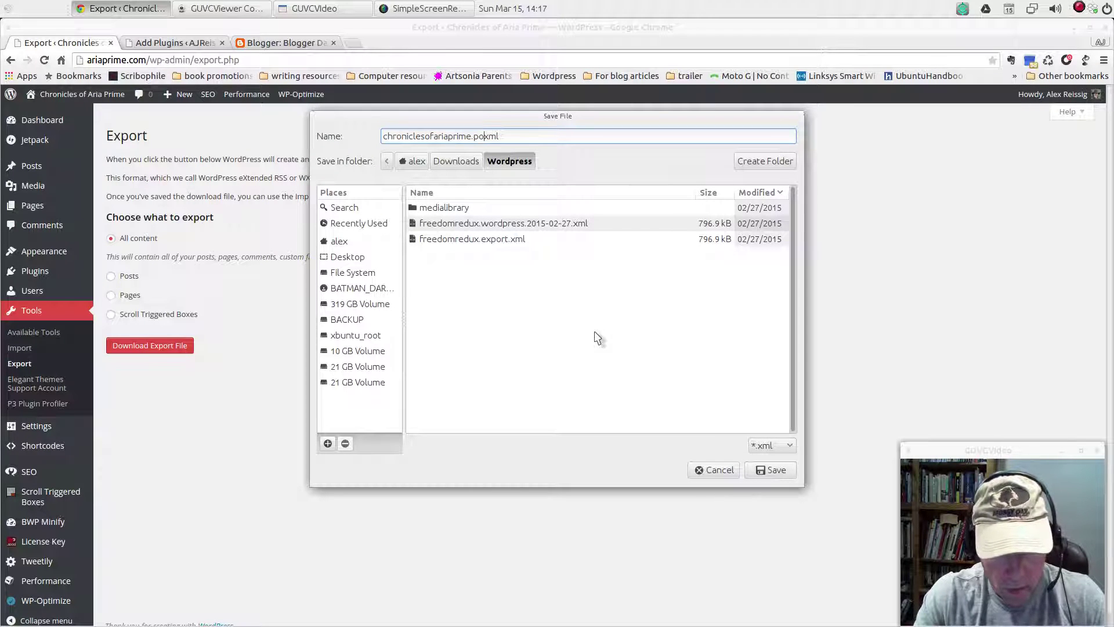
{"action": "key", "text": "BackSpace"}
{"action": "key", "text": "BackSpace"}
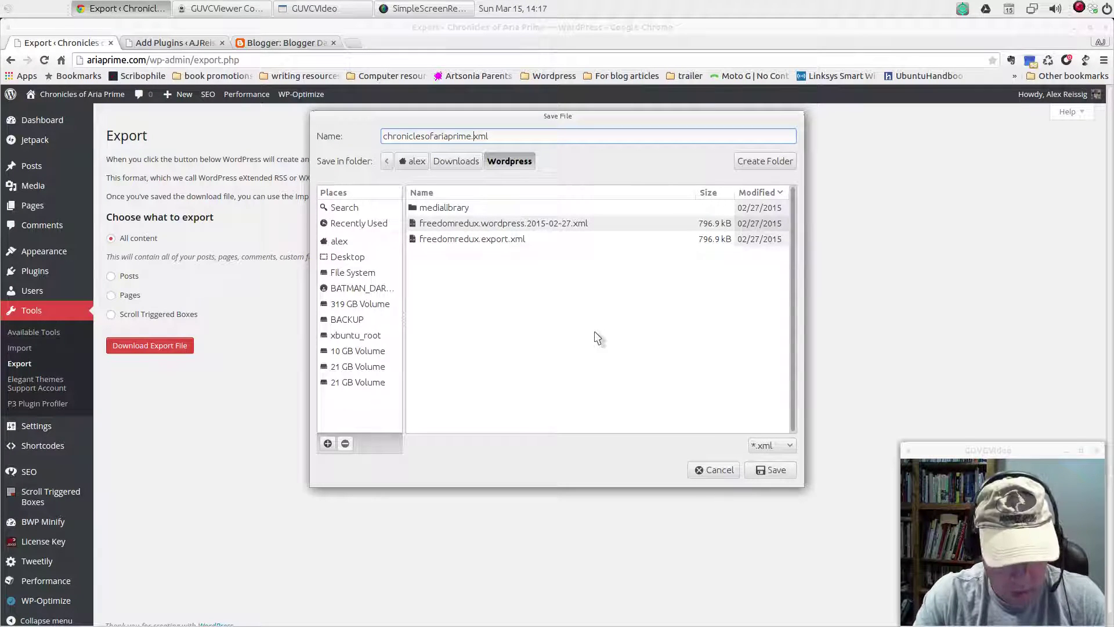
{"action": "type", "text": "content"}
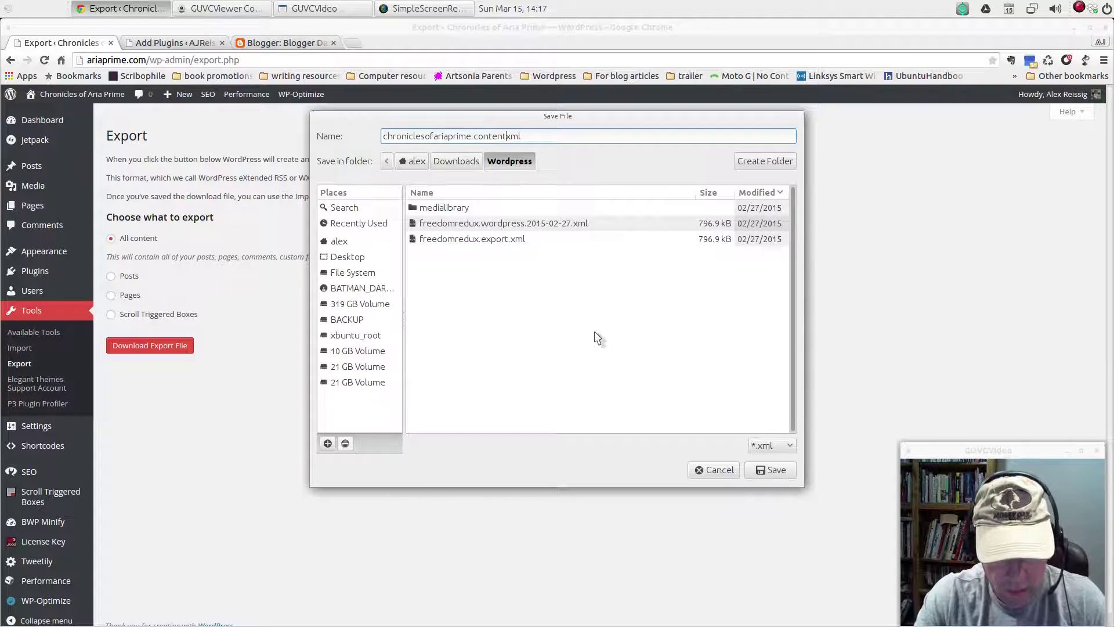
{"action": "type", "text": ".expor"}
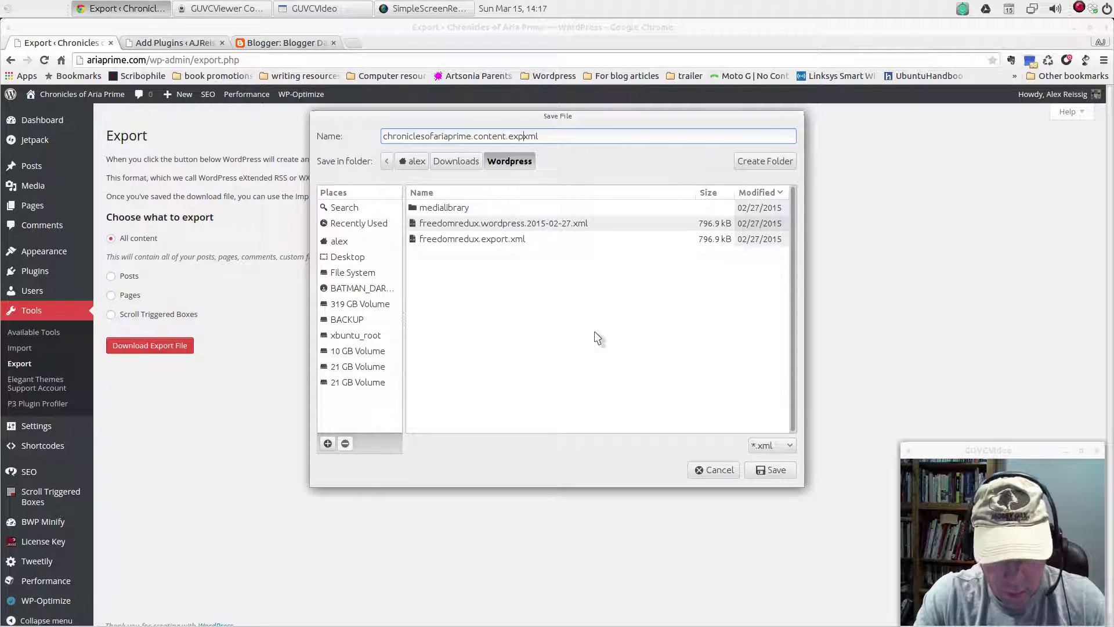
{"action": "type", "text": "t"}
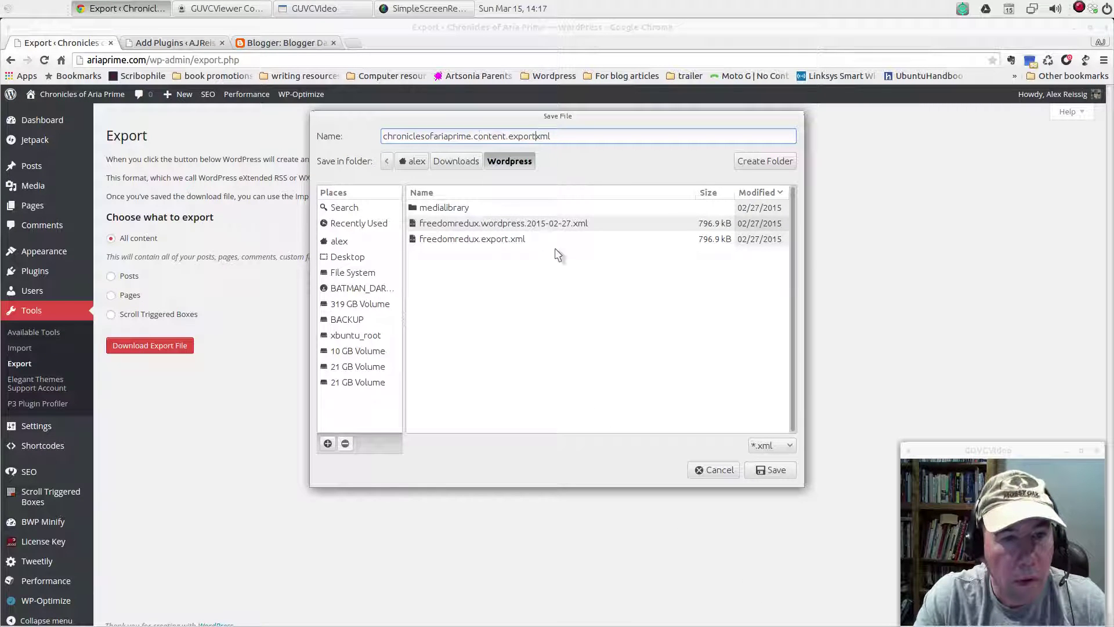
{"action": "type", "text": "."}
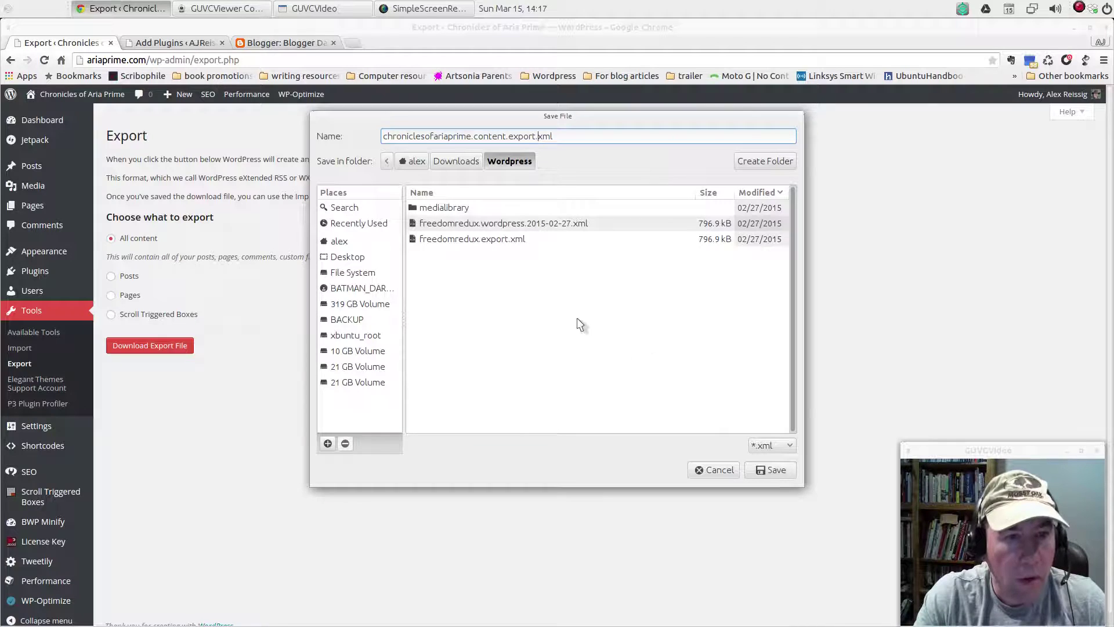
{"action": "key", "text": "BackSpace"}
{"action": "key", "text": "BackSpace"}
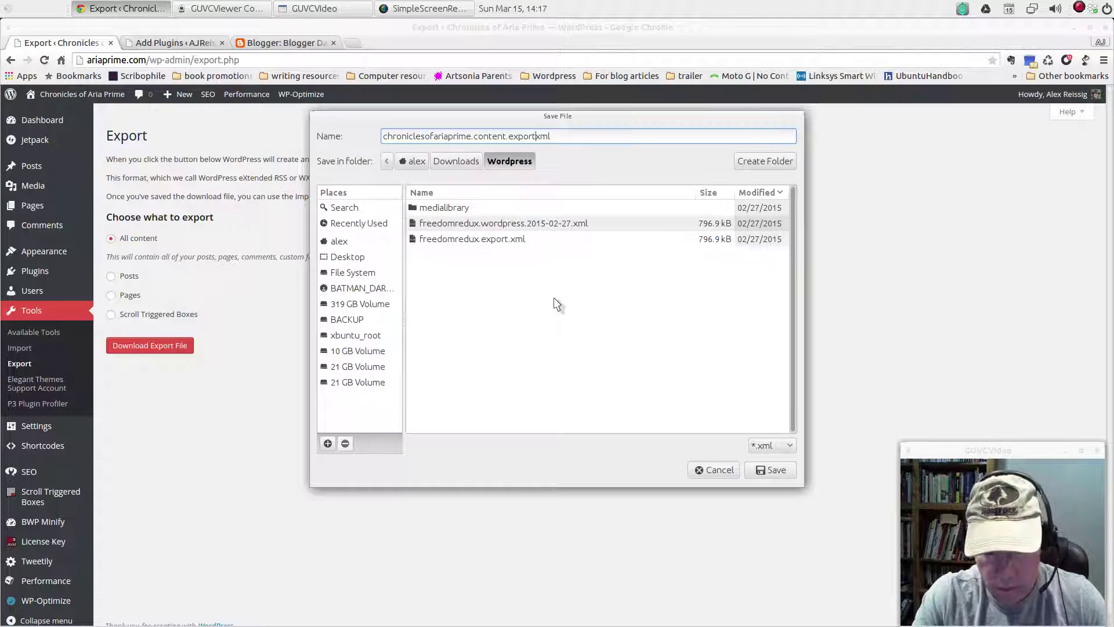
{"action": "type", "text": "t."}
{"action": "left_click", "coordinate": [754, 472]}
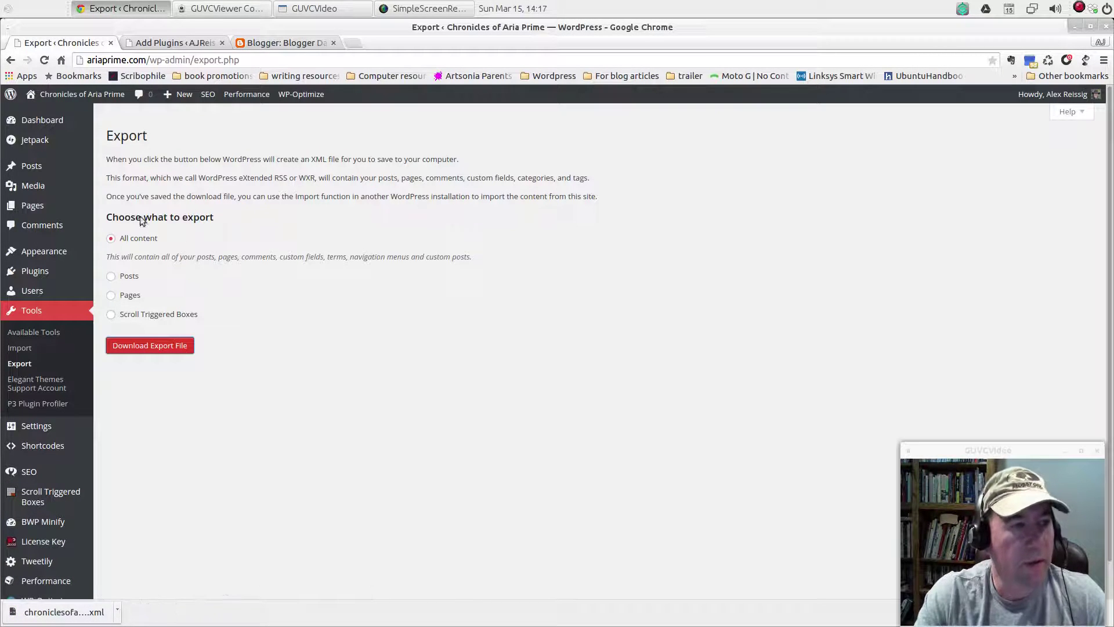
Close the source site's Export page and open the Import page on the destination site.
{"action": "left_click", "coordinate": [110, 43]}
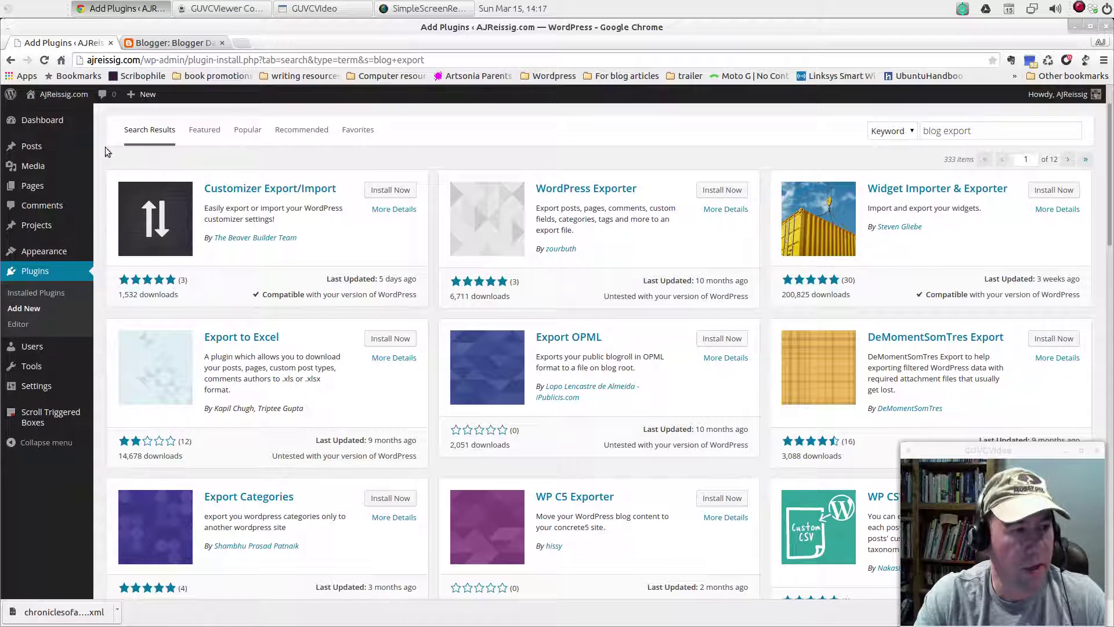
{"action": "mouse_move", "coordinate": [51, 415]}
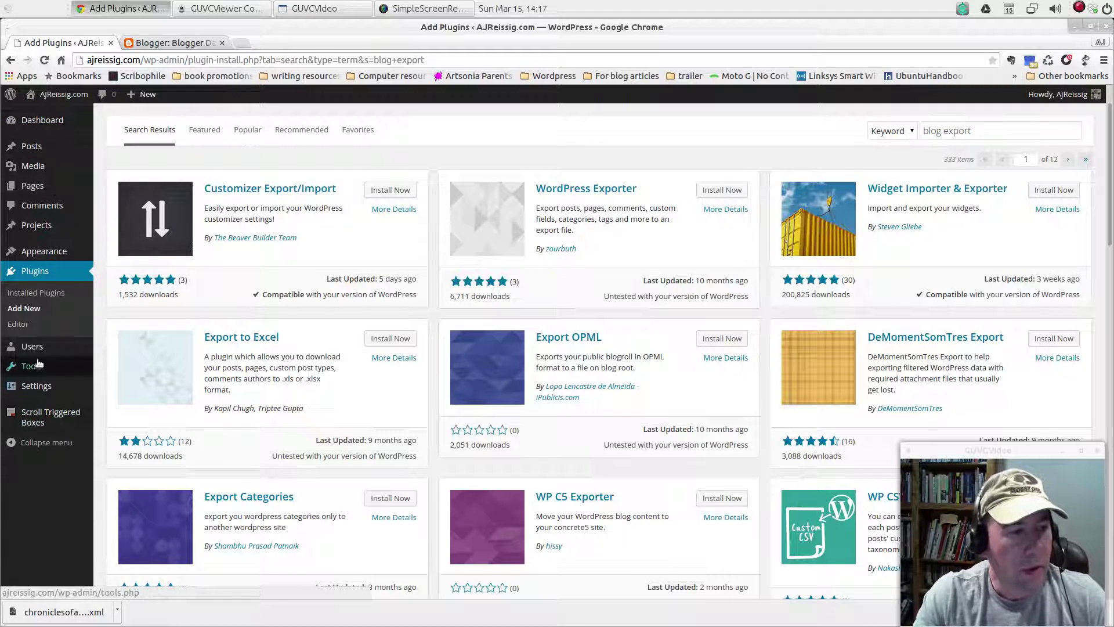
{"action": "mouse_move", "coordinate": [39, 372]}
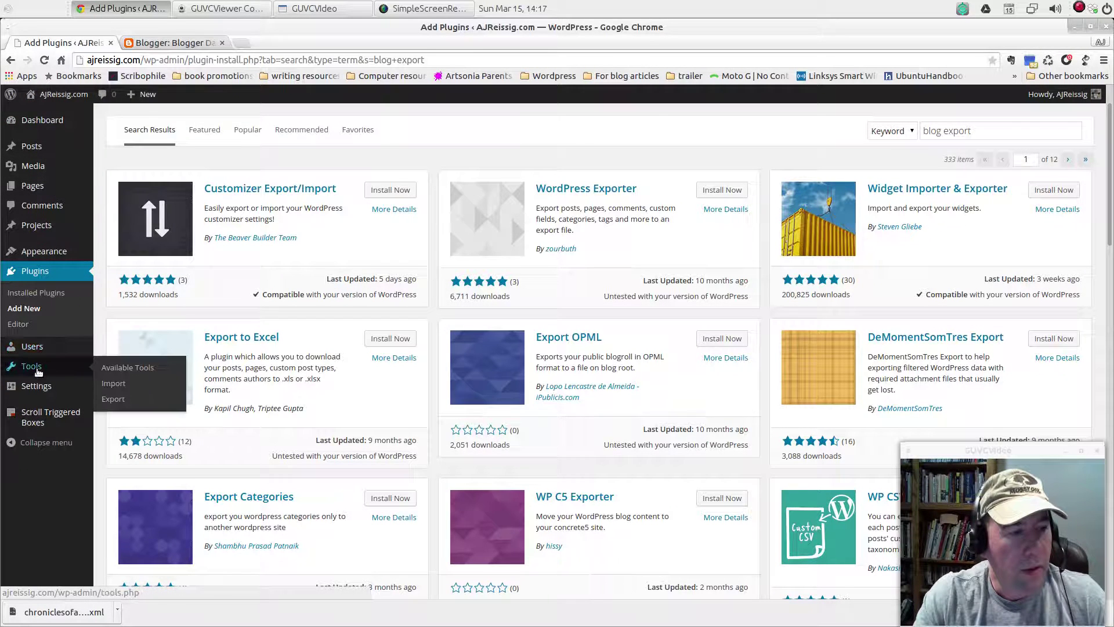
{"action": "left_click", "coordinate": [120, 385]}
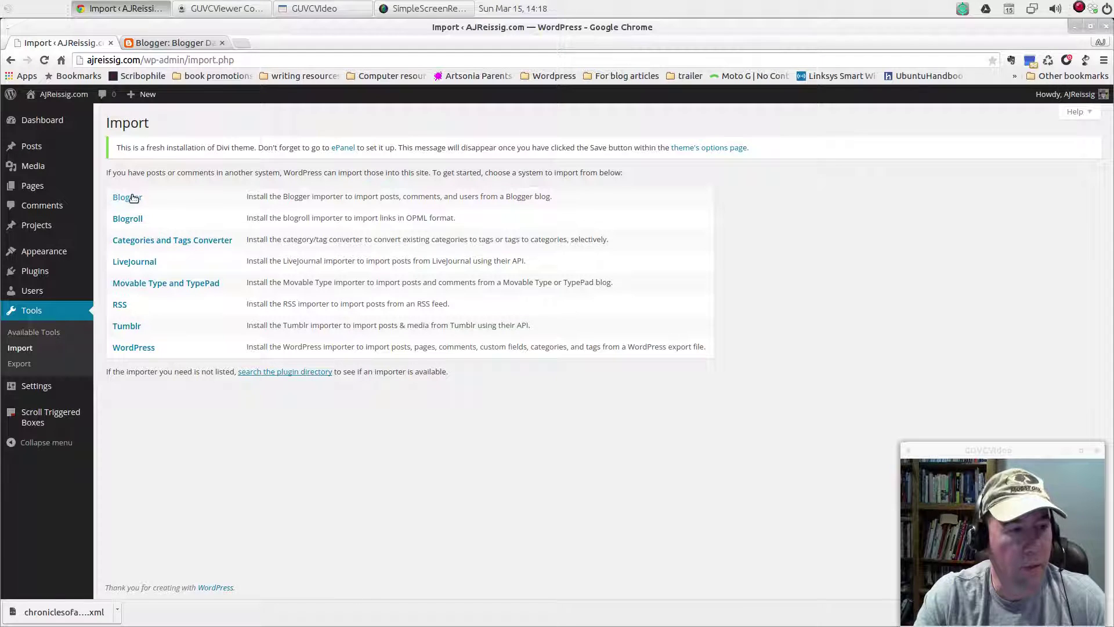
Install the WordPress Importer plugin from the list of import systems, then activate it and run the importer.
{"action": "left_click", "coordinate": [142, 351]}
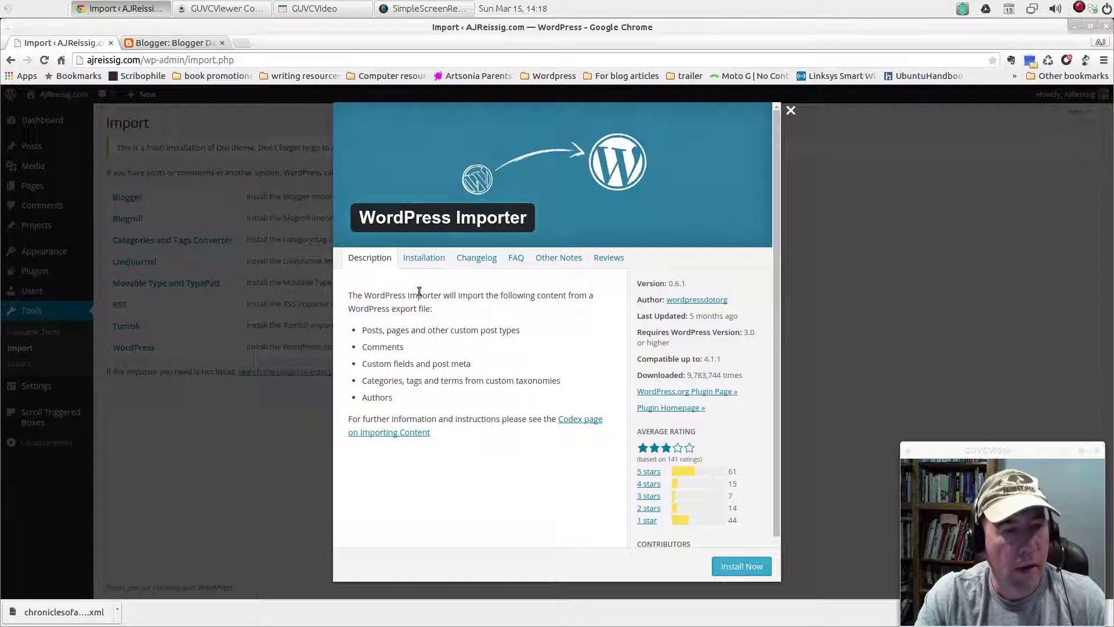
{"action": "left_click", "coordinate": [748, 567]}
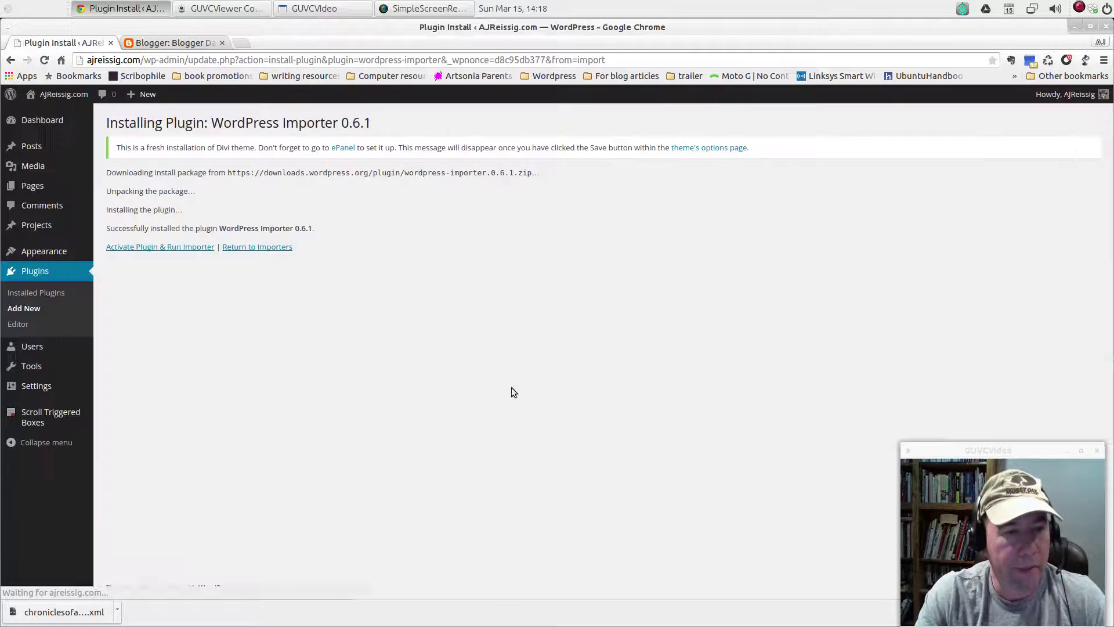
{"action": "left_click", "coordinate": [166, 249]}
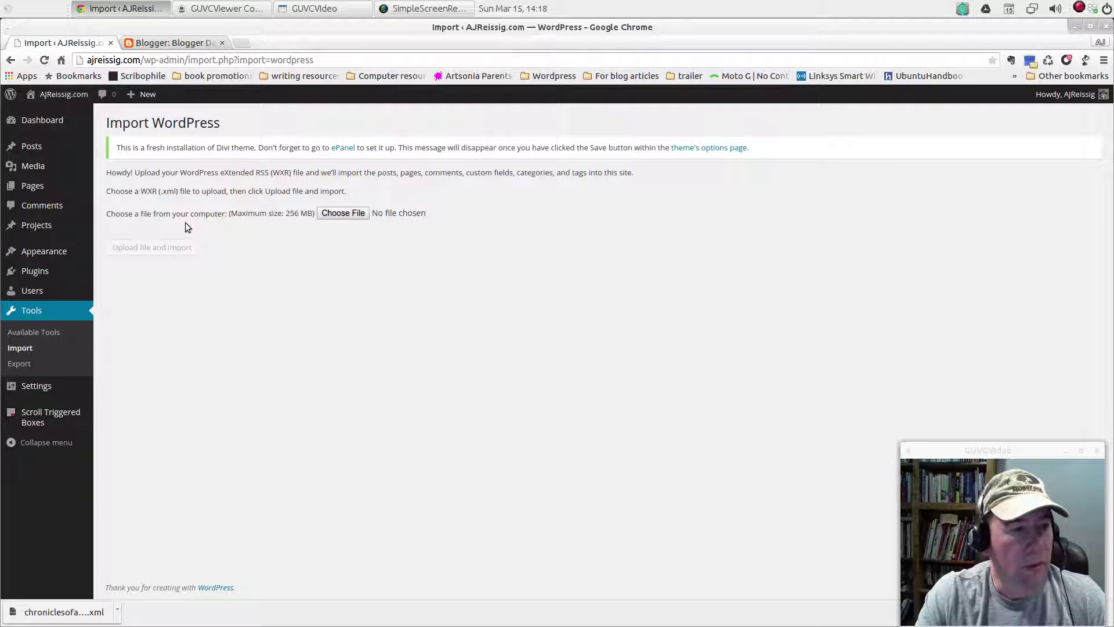
Select chroniclesofariaprime.content.export.xml from the Wordpress folder in Downloads and upload it for import.
{"action": "left_click", "coordinate": [345, 214]}
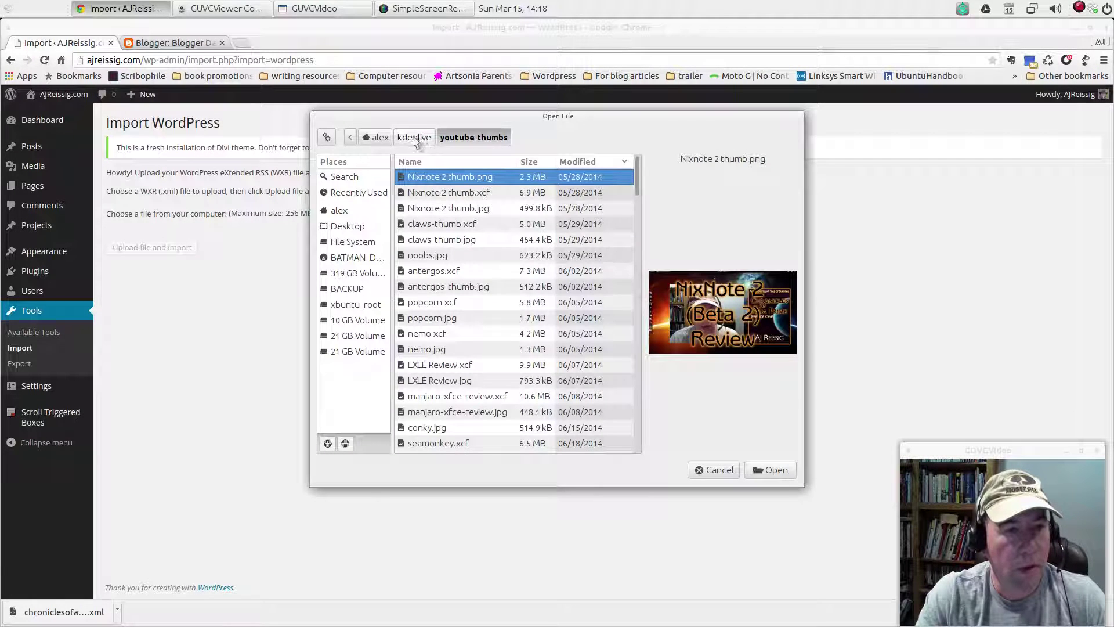
{"action": "left_click", "coordinate": [377, 137]}
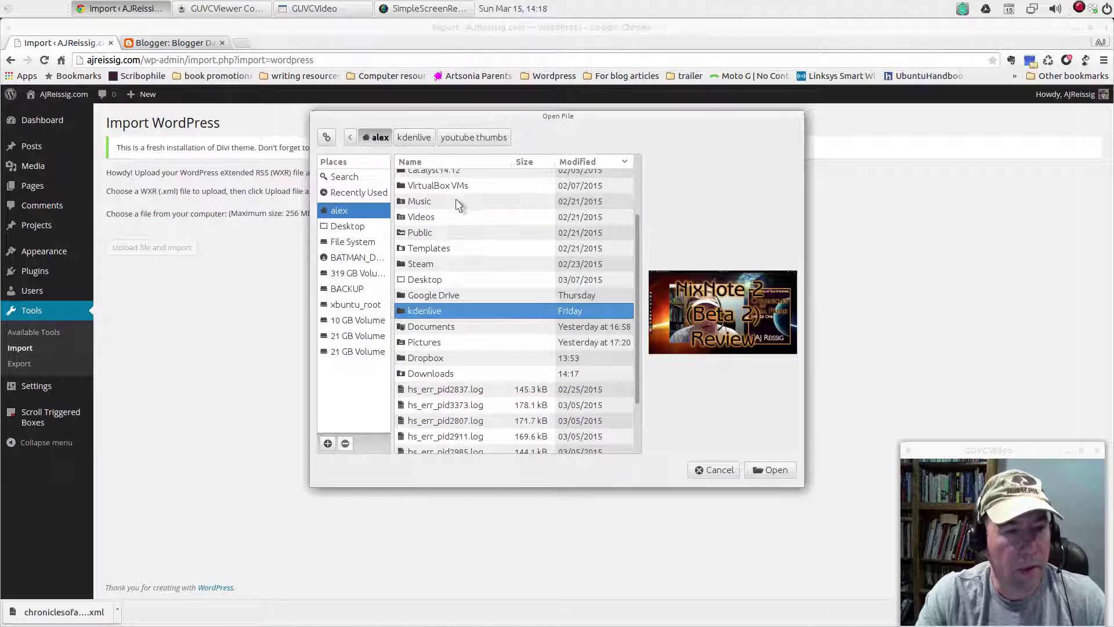
{"action": "scroll", "coordinate": [491, 259], "scroll_direction": "up", "scroll_amount": 3}
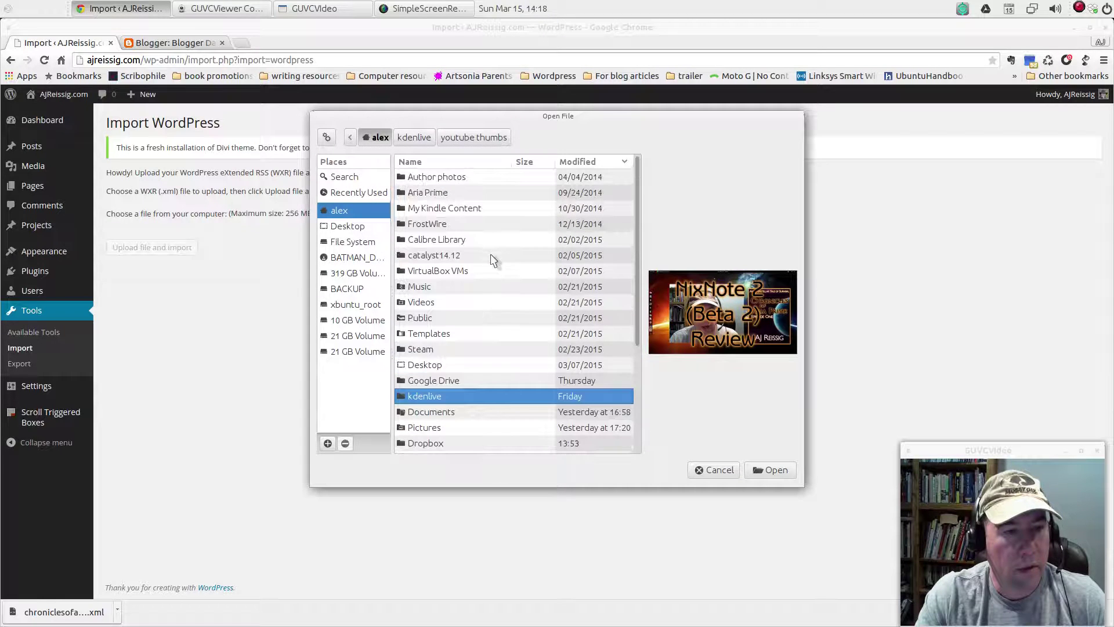
{"action": "scroll", "coordinate": [489, 254], "scroll_direction": "down", "scroll_amount": 3}
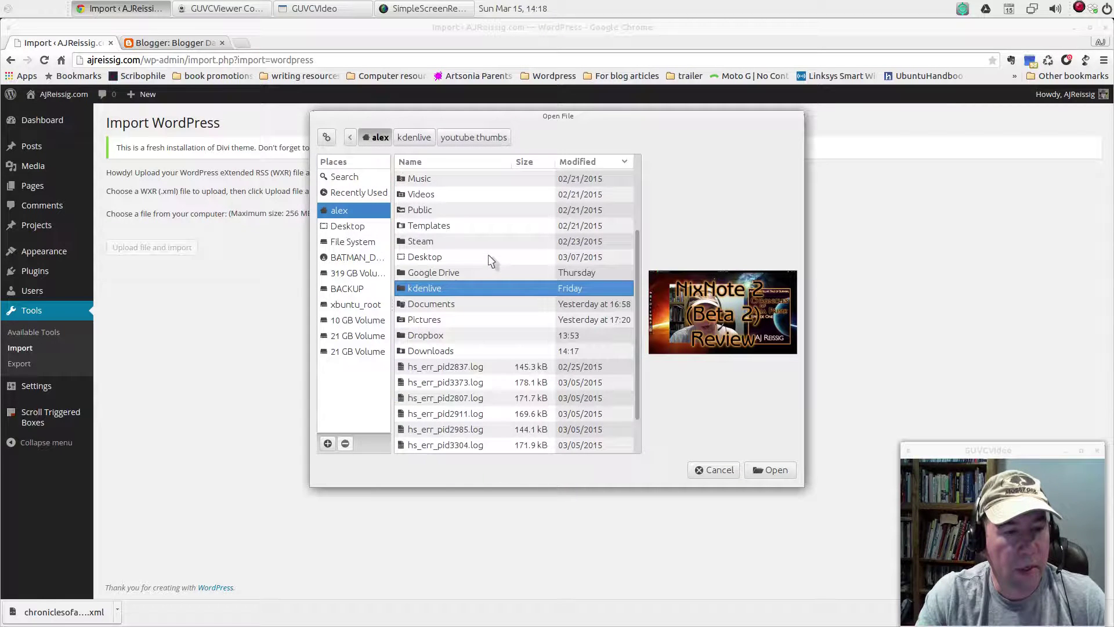
{"action": "double_click", "coordinate": [446, 348]}
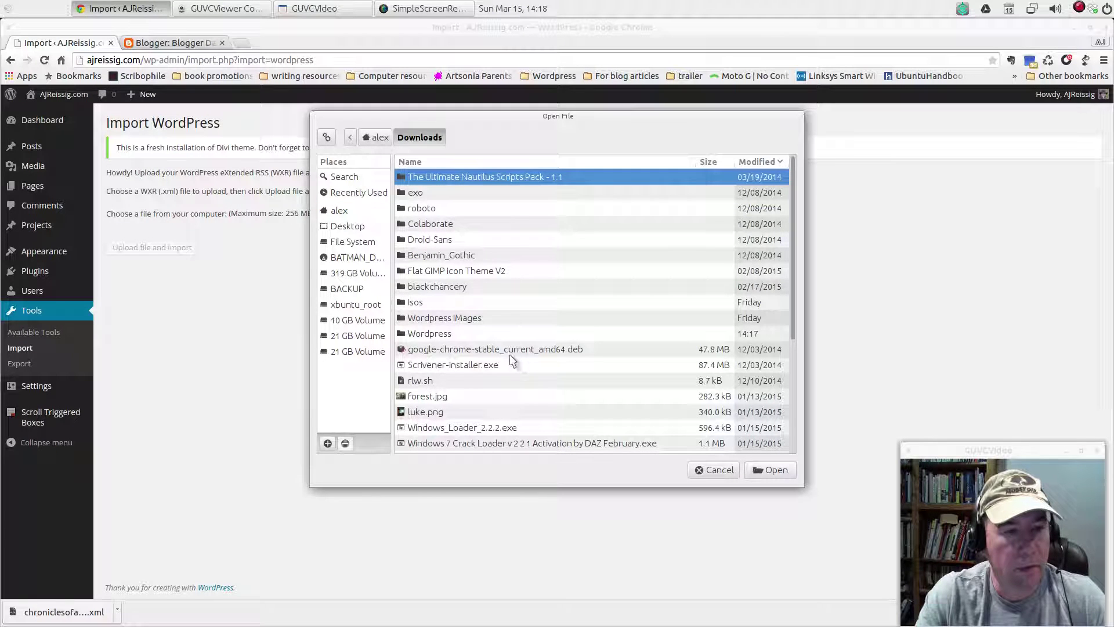
{"action": "double_click", "coordinate": [436, 334]}
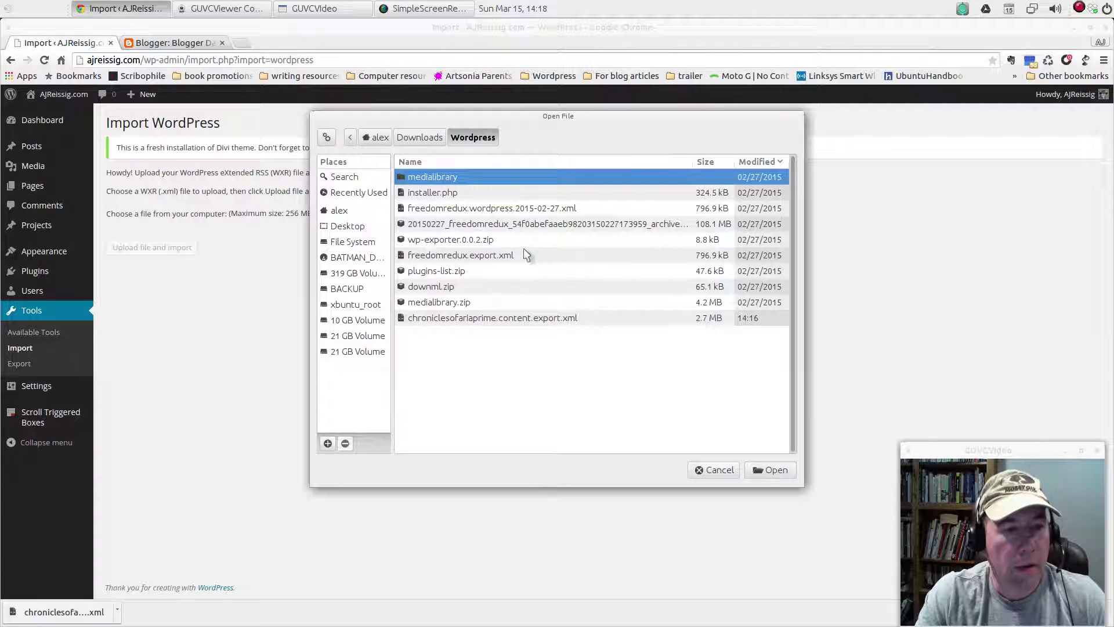
{"action": "double_click", "coordinate": [494, 318]}
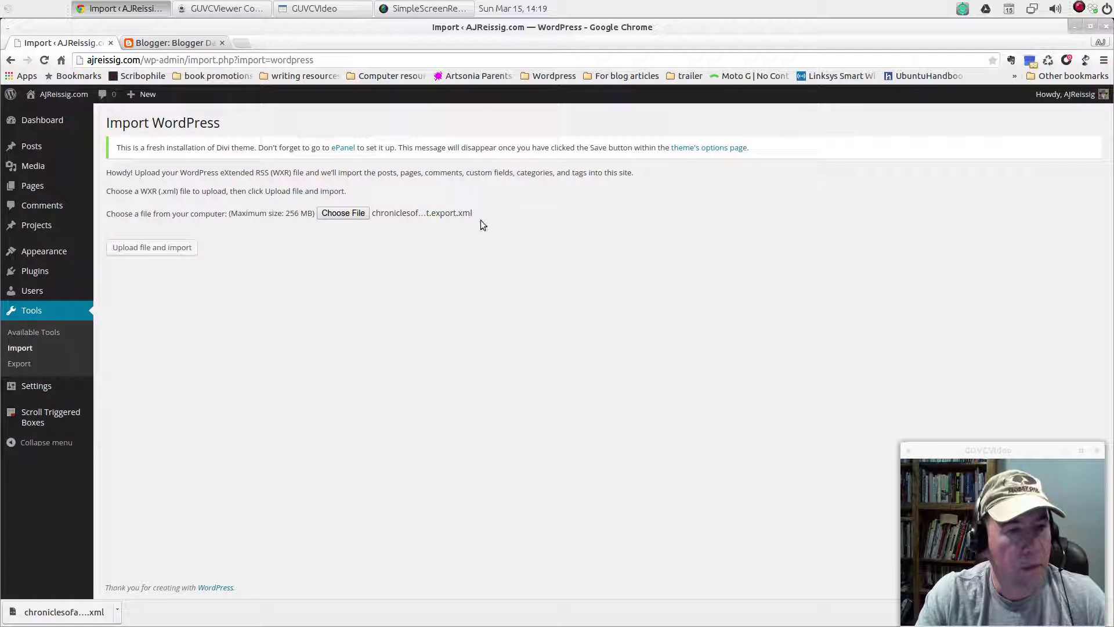
{"action": "left_click", "coordinate": [152, 250]}
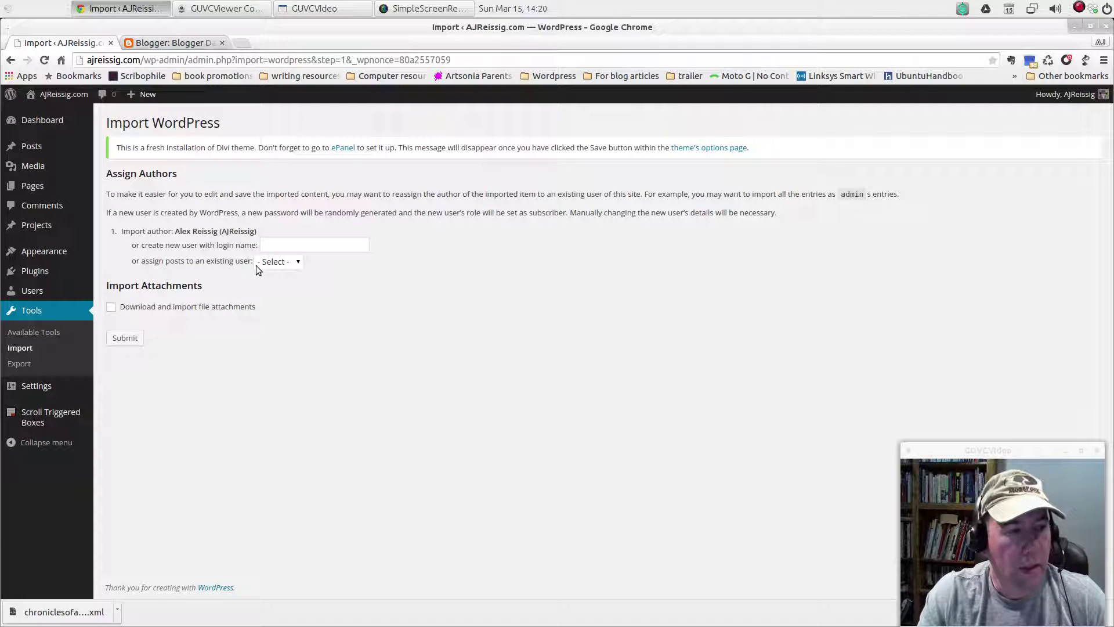
Assign the imported author's posts to the existing site user, enable downloading and importing file attachments, and submit the import.
{"action": "left_click", "coordinate": [298, 264]}
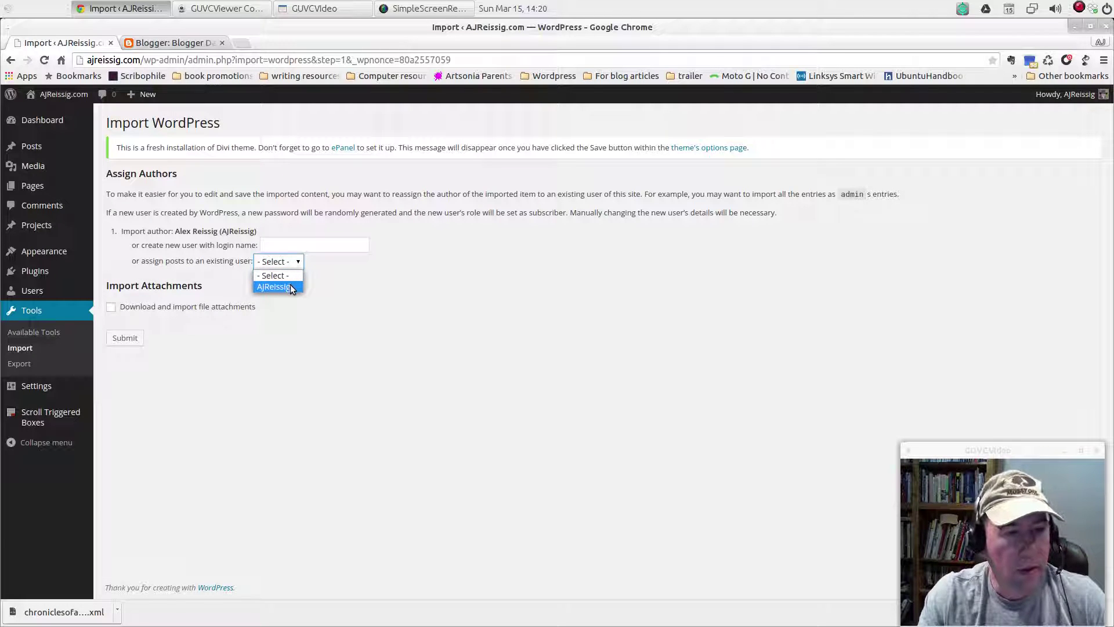
{"action": "left_click", "coordinate": [294, 288]}
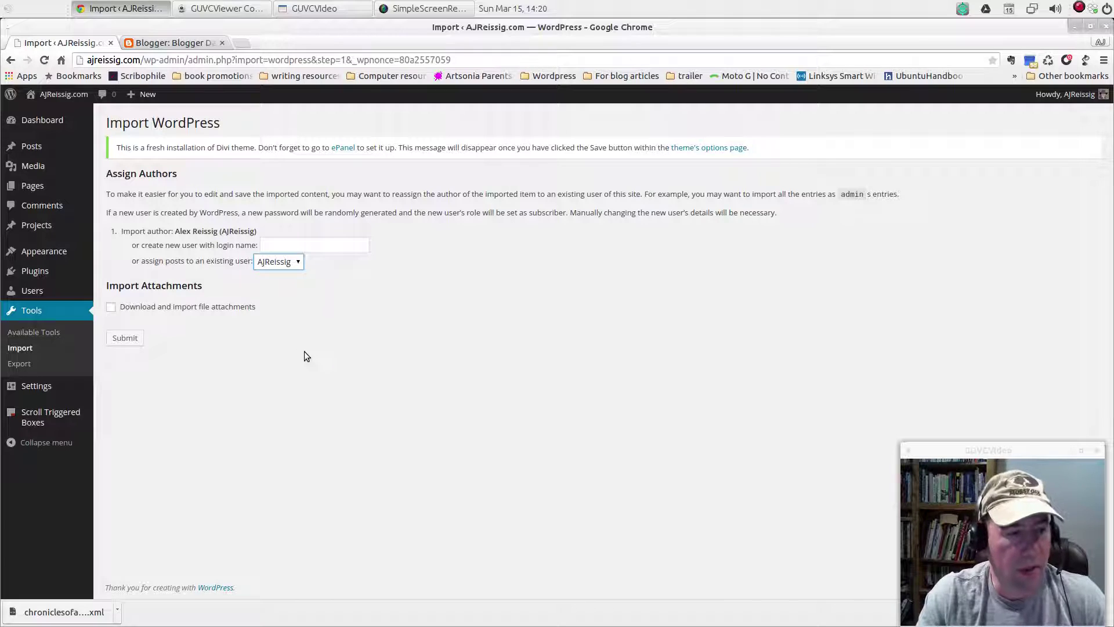
{"action": "left_click", "coordinate": [111, 307]}
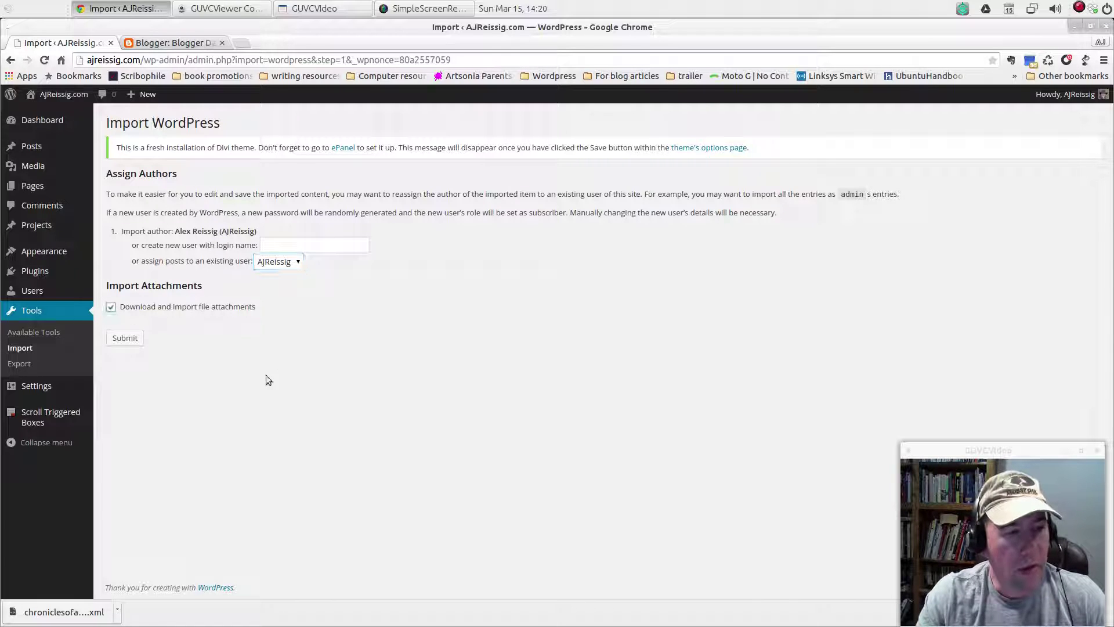
{"action": "left_click", "coordinate": [123, 341]}
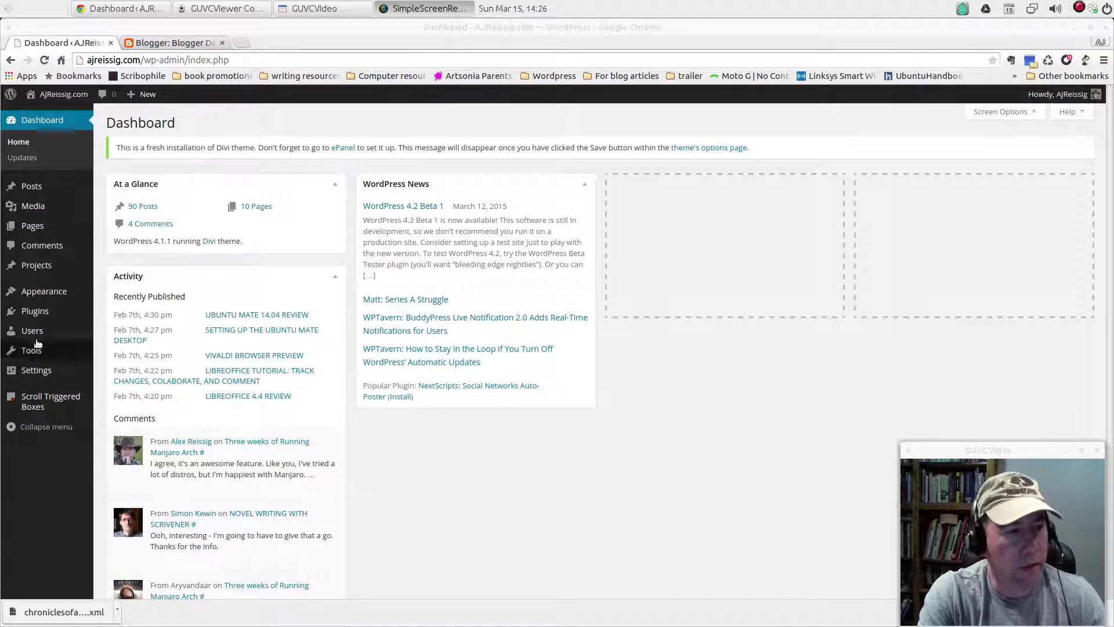
Open the list of all posts and look through the imported posts with their authors, categories, tags and dates.
{"action": "mouse_move", "coordinate": [32, 186]}
{"action": "left_click", "coordinate": [114, 189]}
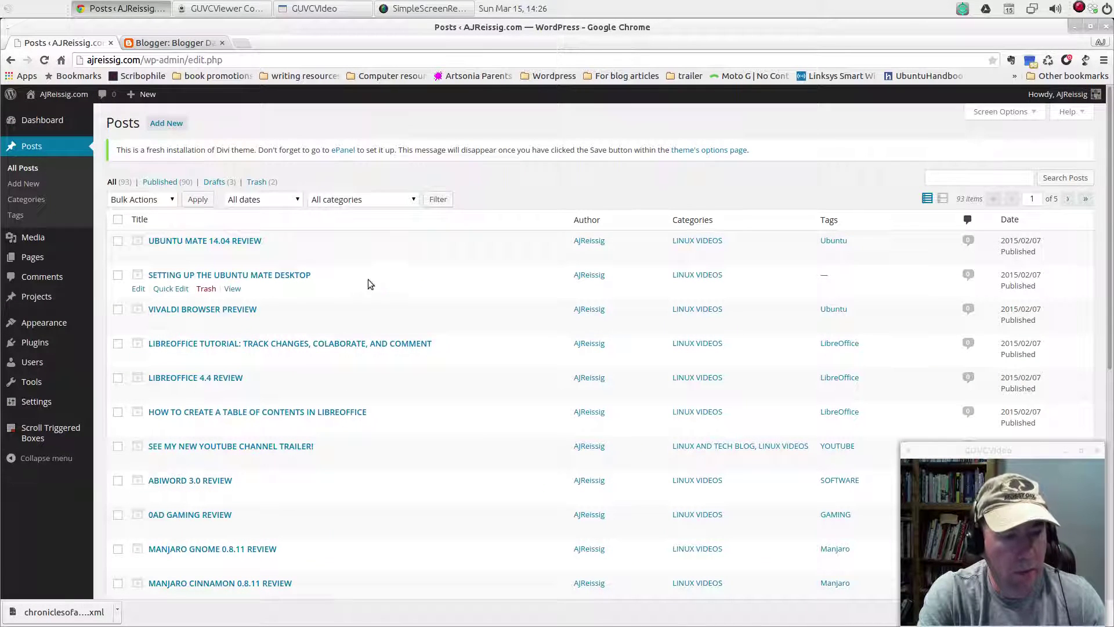
{"action": "scroll", "coordinate": [374, 295], "scroll_direction": "down", "scroll_amount": 10}
{"action": "scroll", "coordinate": [367, 499], "scroll_direction": "down", "scroll_amount": 2}
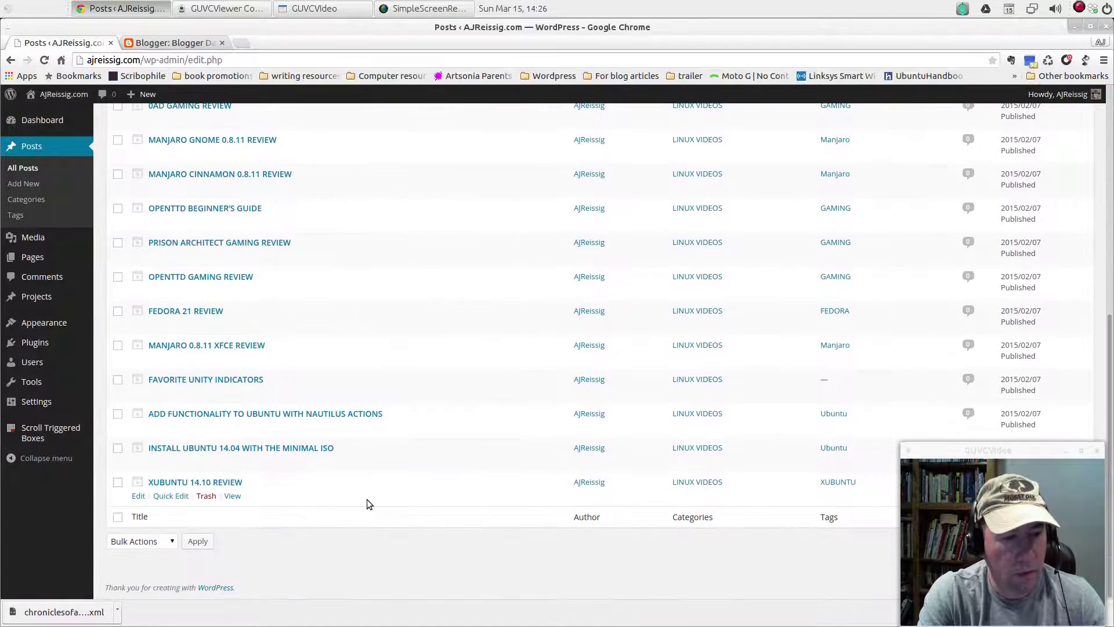
{"action": "scroll", "coordinate": [375, 492], "scroll_direction": "up", "scroll_amount": 10}
{"action": "scroll", "coordinate": [400, 388], "scroll_direction": "down", "scroll_amount": 4}
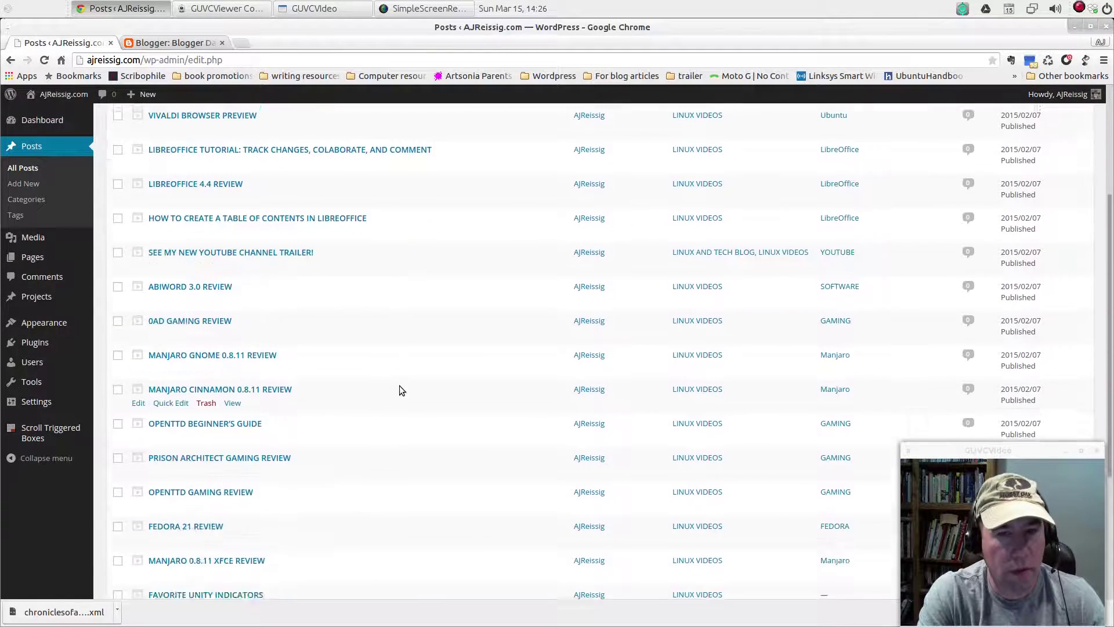
{"action": "scroll", "coordinate": [399, 387], "scroll_direction": "up", "scroll_amount": 6}
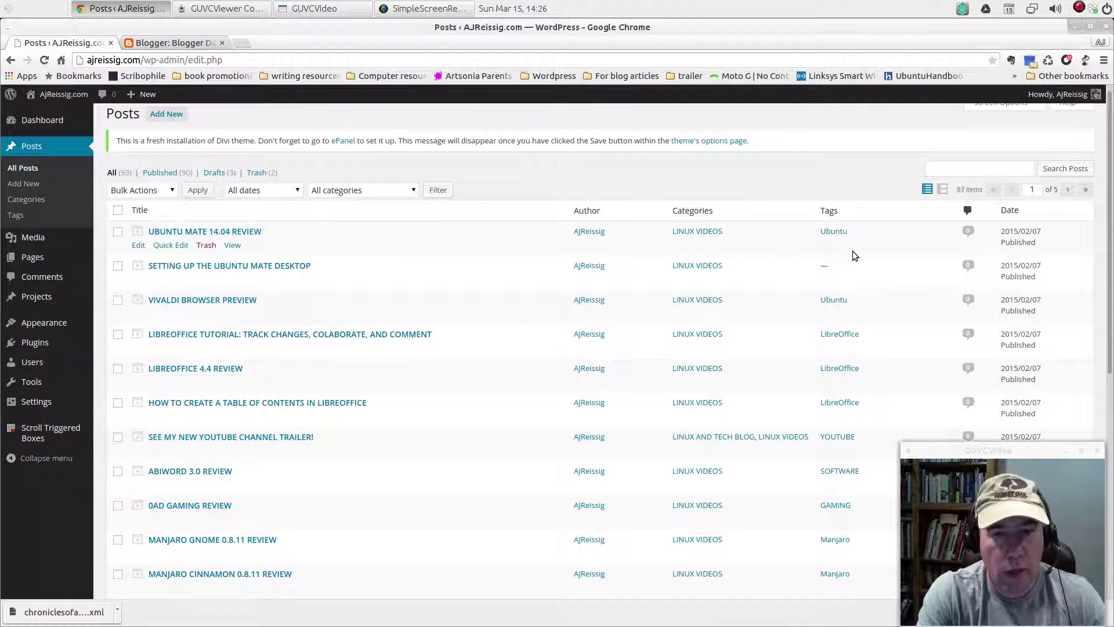
{"action": "scroll", "coordinate": [847, 573], "scroll_direction": "down", "scroll_amount": 4}
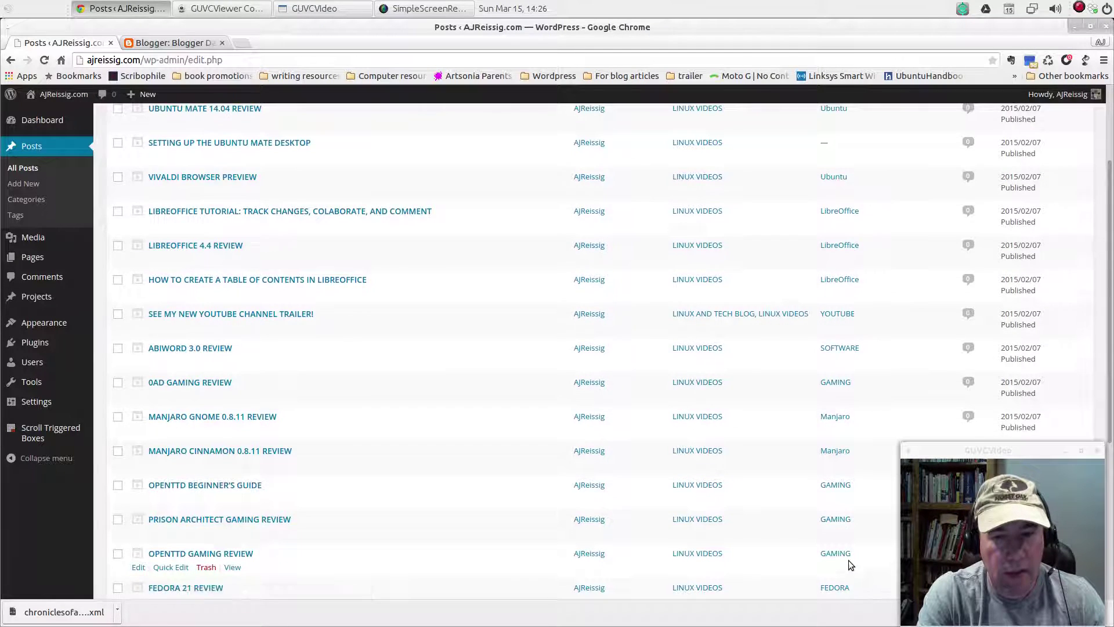
{"action": "scroll", "coordinate": [848, 559], "scroll_direction": "up", "scroll_amount": 4}
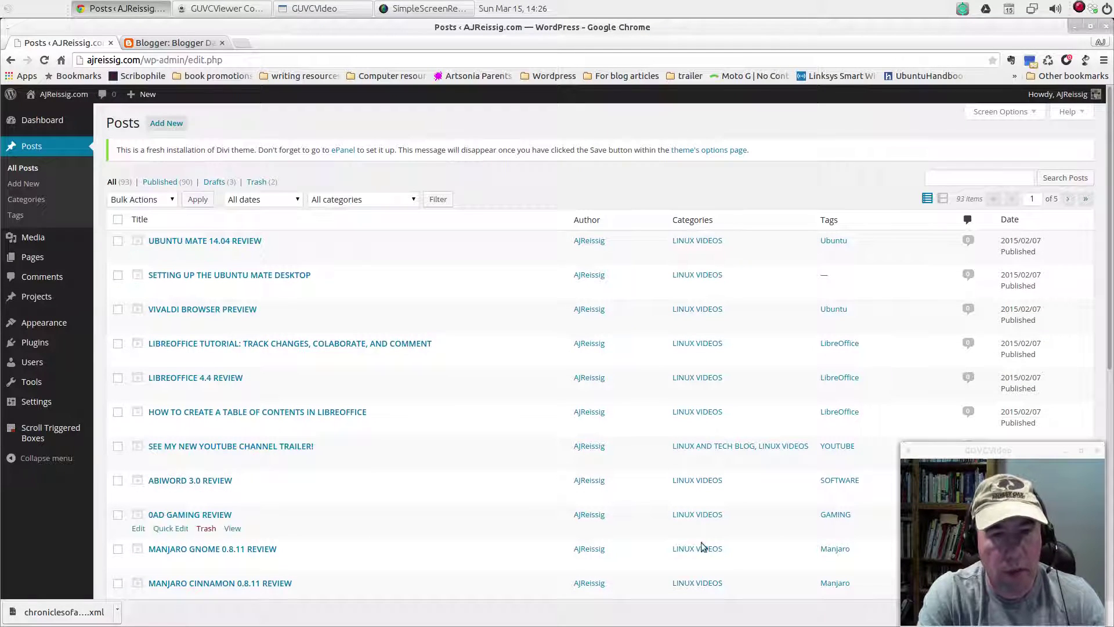
{"action": "scroll", "coordinate": [979, 361], "scroll_direction": "down", "scroll_amount": 10}
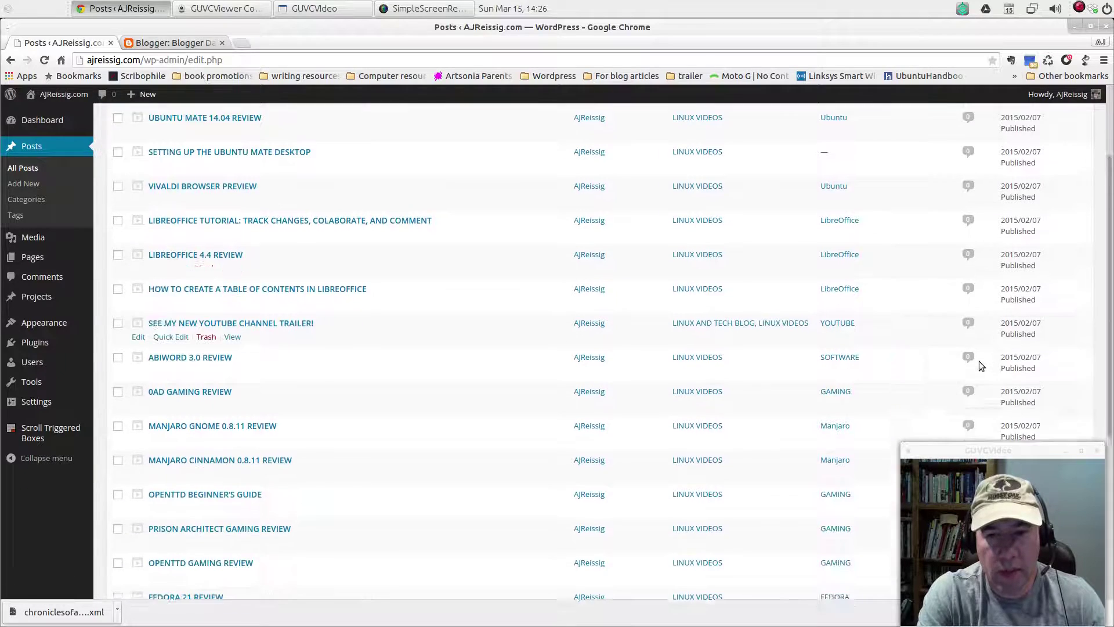
{"action": "scroll", "coordinate": [974, 368], "scroll_direction": "up", "scroll_amount": 10}
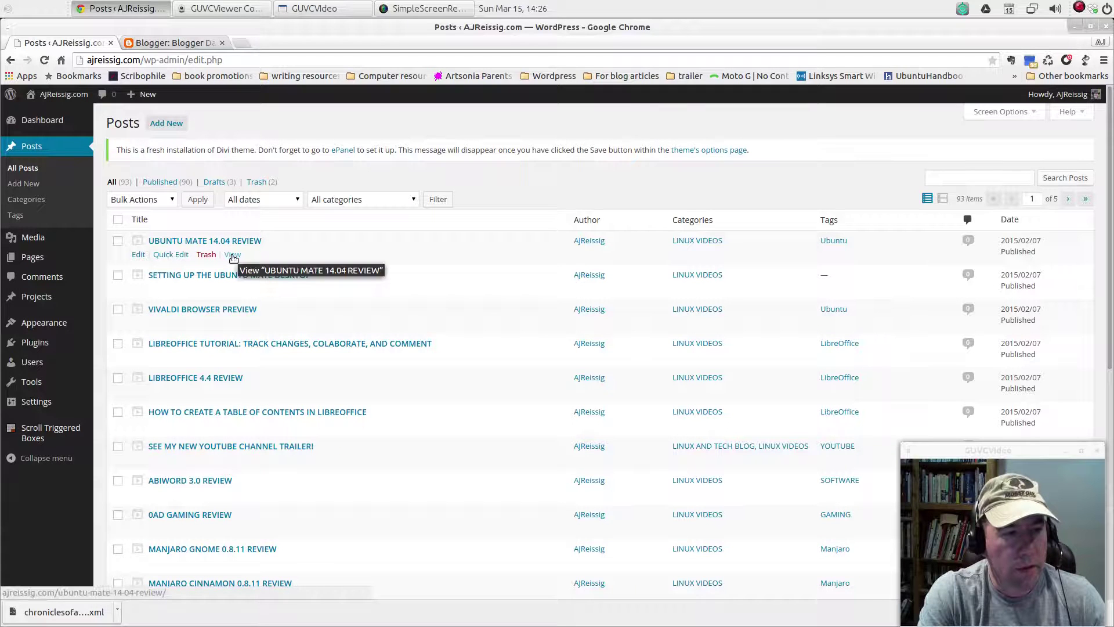
View the published UBUNTU MATE 14.04 REVIEW post in a separate browser tab to check its content, and close that tab.
{"action": "right_click", "coordinate": [232, 258]}
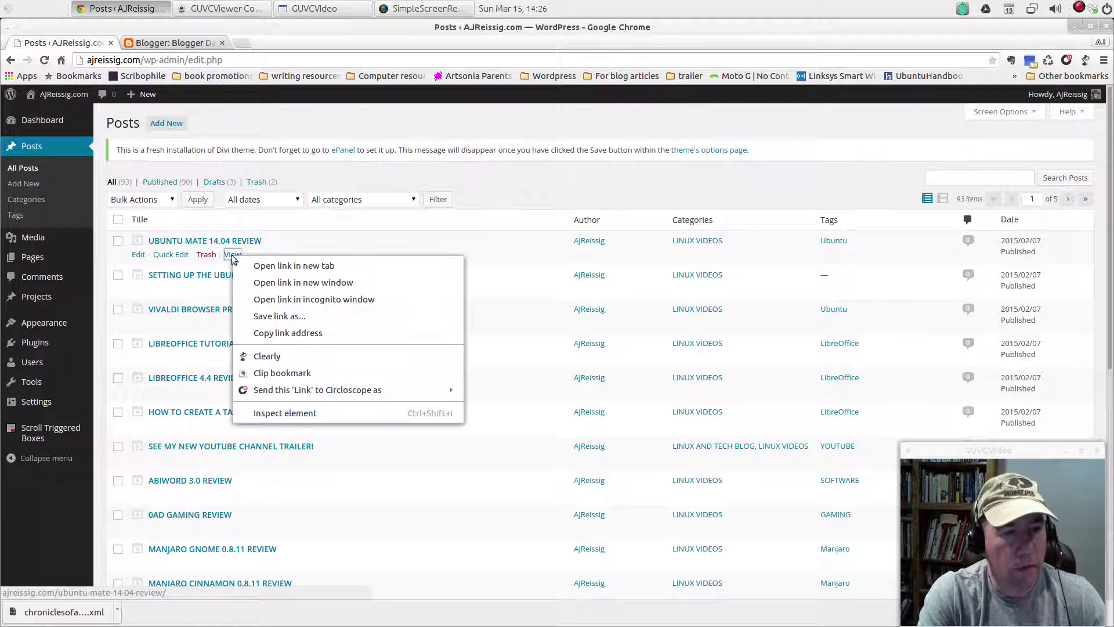
{"action": "left_click", "coordinate": [290, 264]}
{"action": "left_click", "coordinate": [172, 43]}
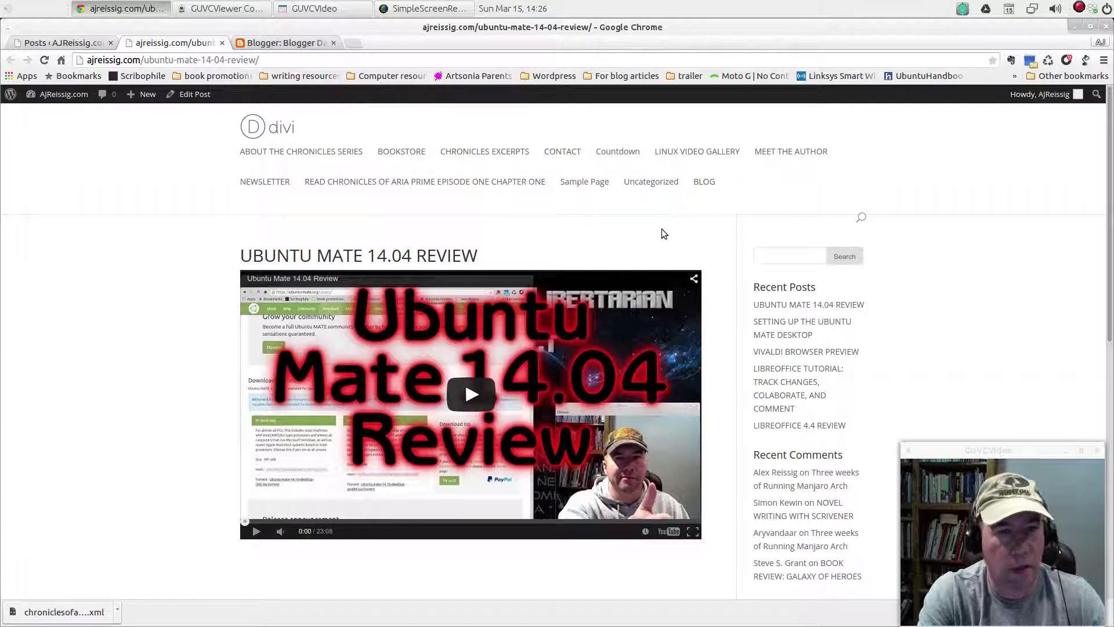
{"action": "scroll", "coordinate": [180, 467], "scroll_direction": "down", "scroll_amount": 3}
{"action": "scroll", "coordinate": [180, 468], "scroll_direction": "up", "scroll_amount": 3}
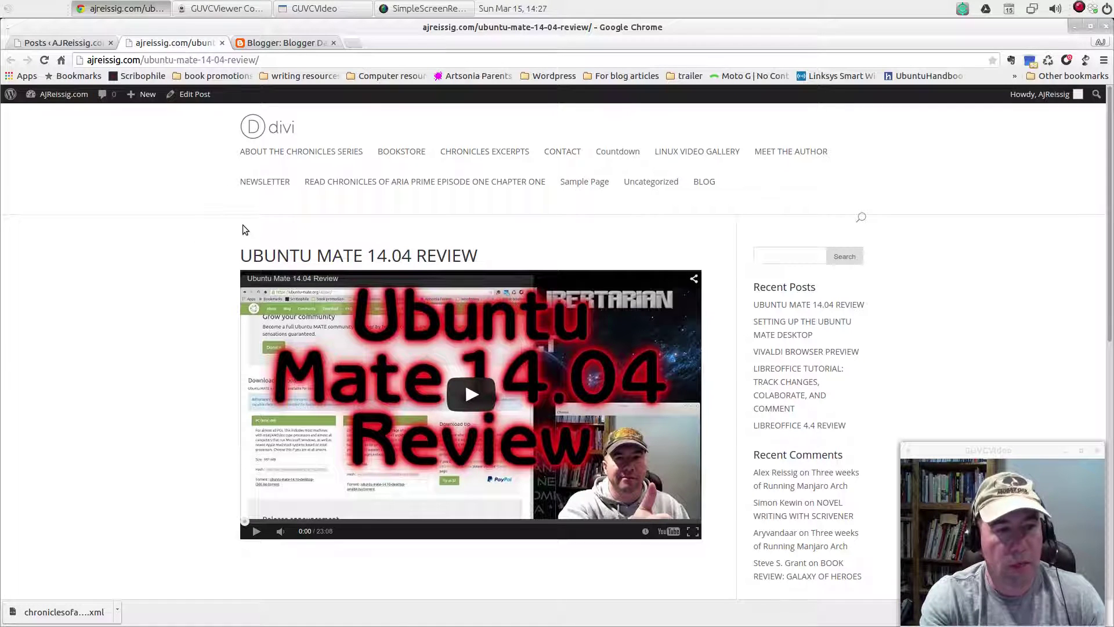
{"action": "scroll", "coordinate": [241, 228], "scroll_direction": "down", "scroll_amount": 2}
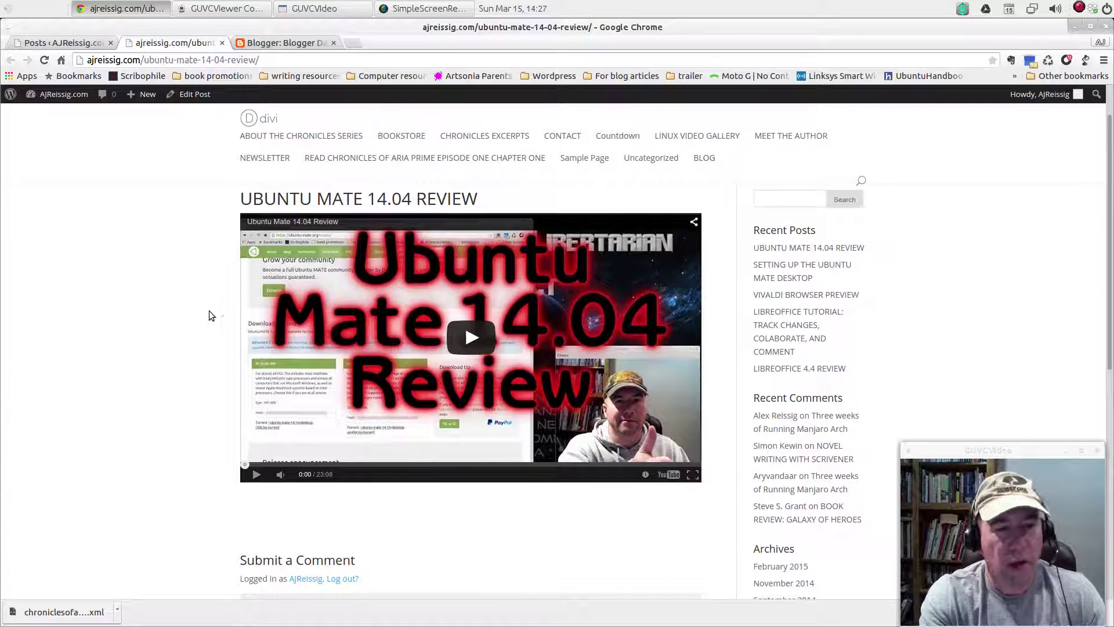
{"action": "scroll", "coordinate": [215, 329], "scroll_direction": "up", "scroll_amount": 2}
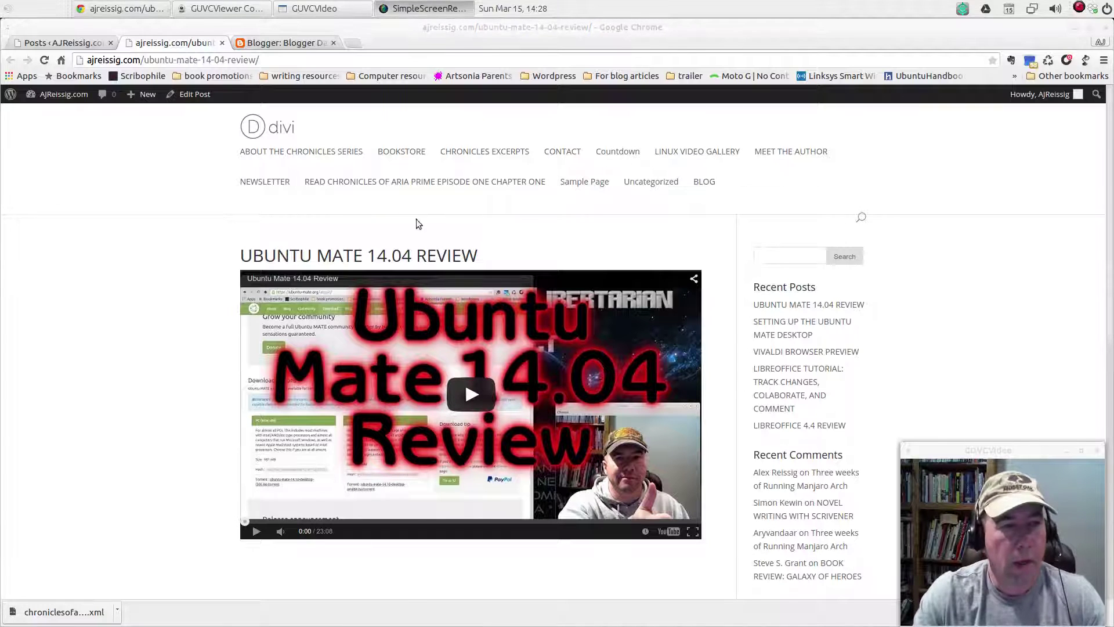
{"action": "left_click", "coordinate": [222, 43]}
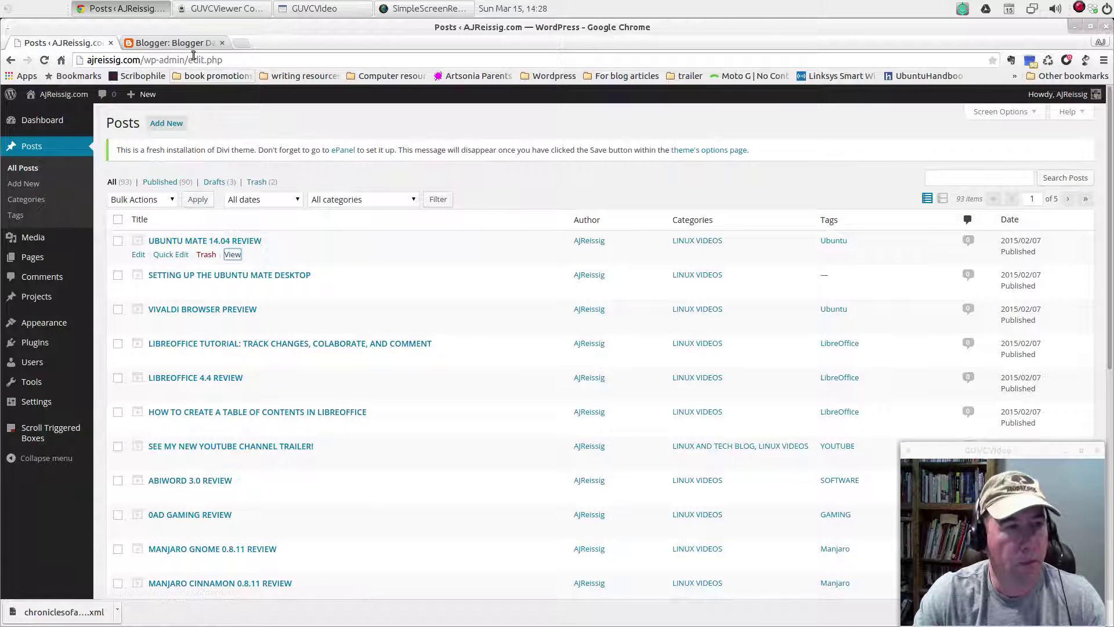
Switch to Blogger, view the Export blog dialog in the Chronicles of Aria Prime blog's Other settings, and close it without downloading.
{"action": "left_click", "coordinate": [177, 43]}
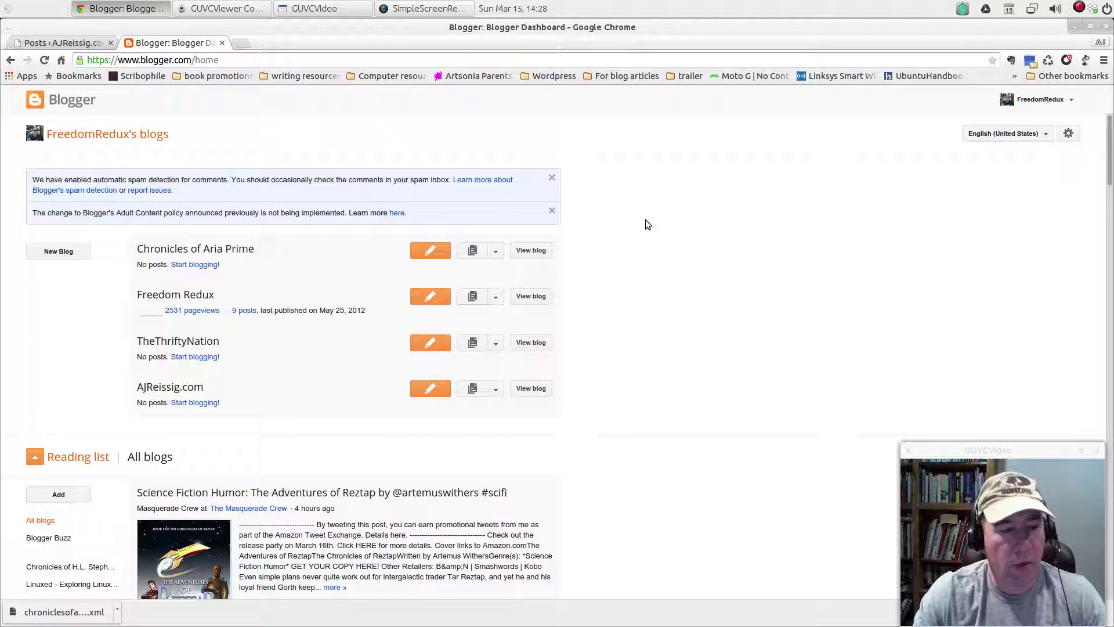
{"action": "scroll", "coordinate": [648, 224], "scroll_direction": "down", "scroll_amount": 3}
{"action": "scroll", "coordinate": [647, 224], "scroll_direction": "up", "scroll_amount": 3}
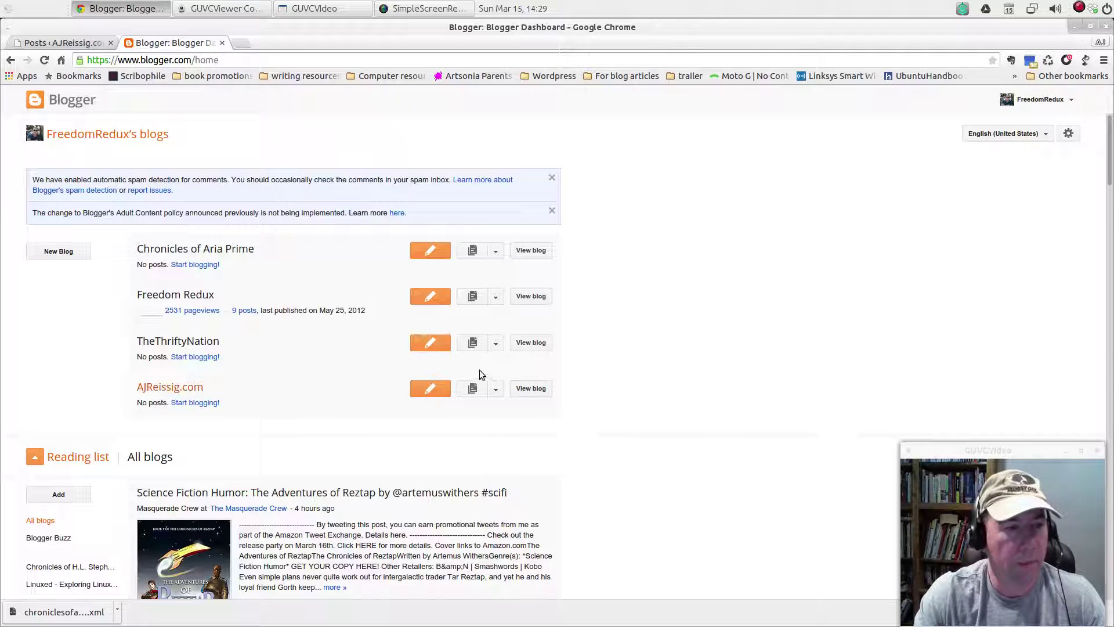
{"action": "left_click", "coordinate": [174, 254]}
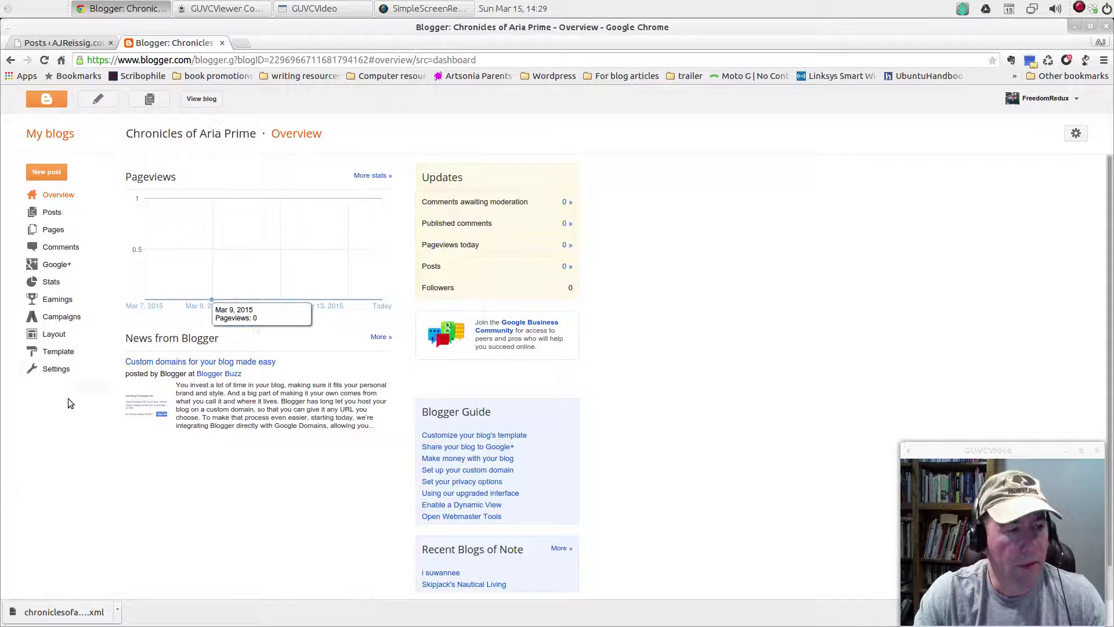
{"action": "left_click", "coordinate": [56, 369]}
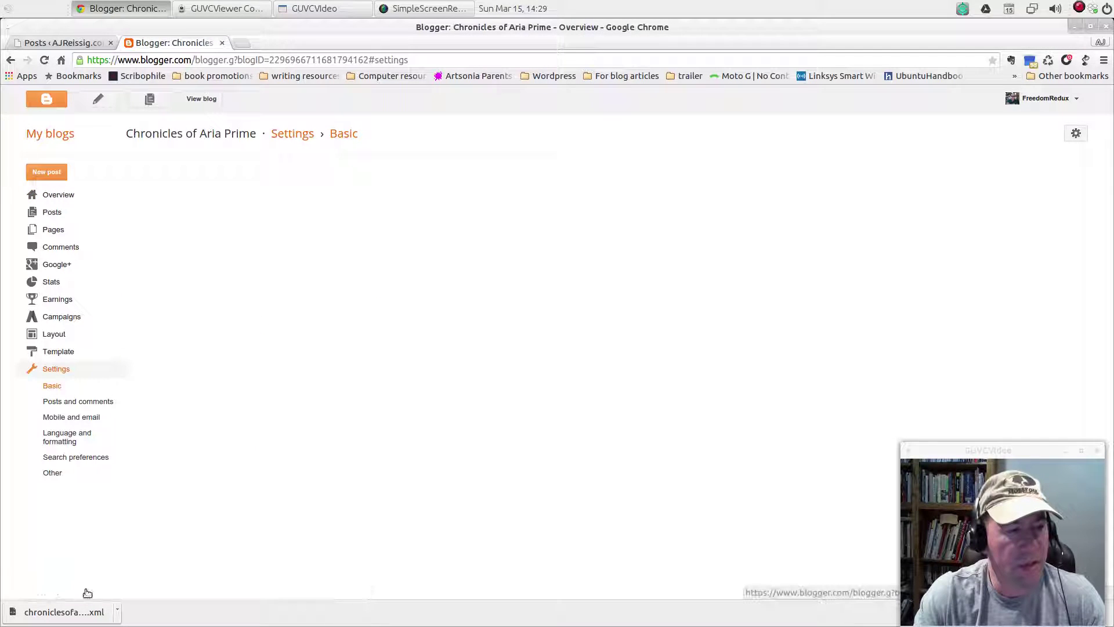
{"action": "left_click", "coordinate": [52, 472]}
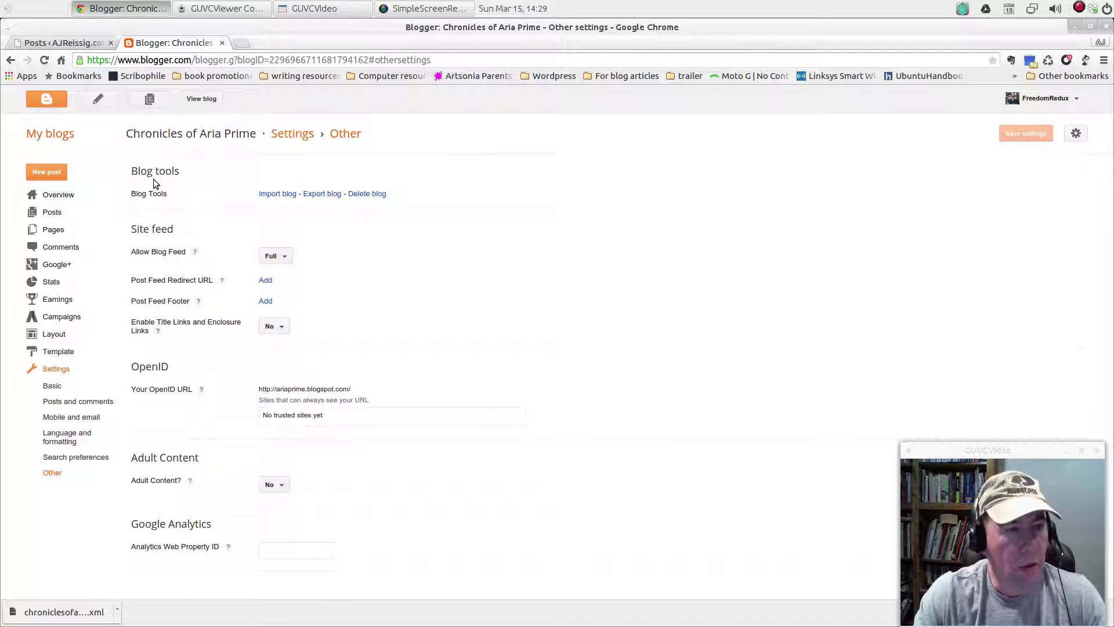
{"action": "left_click", "coordinate": [322, 193]}
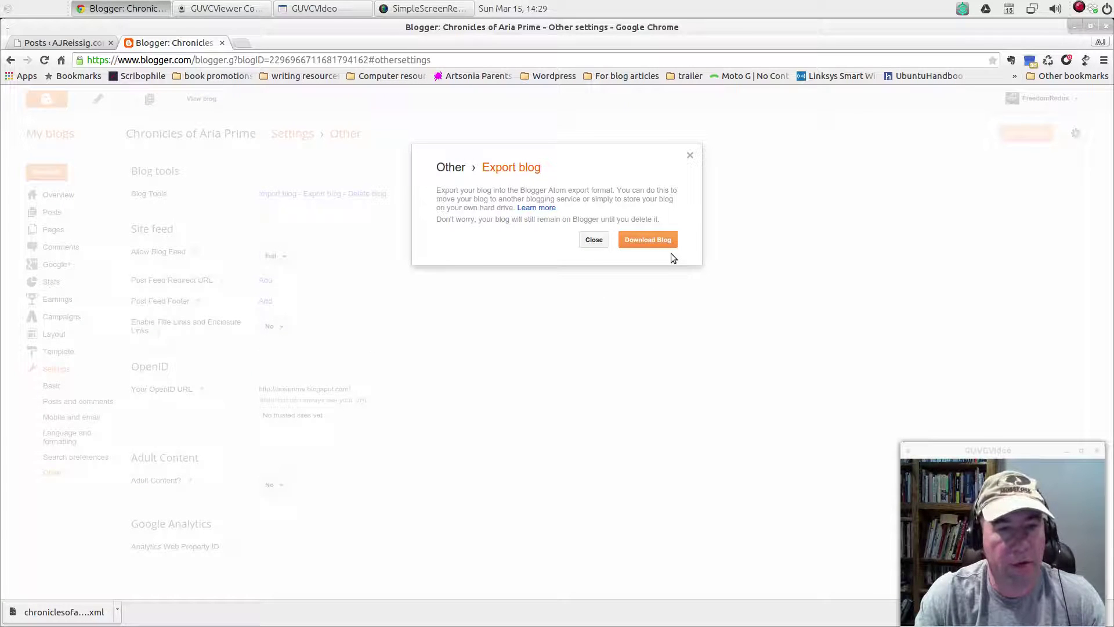
{"action": "left_click", "coordinate": [690, 155]}
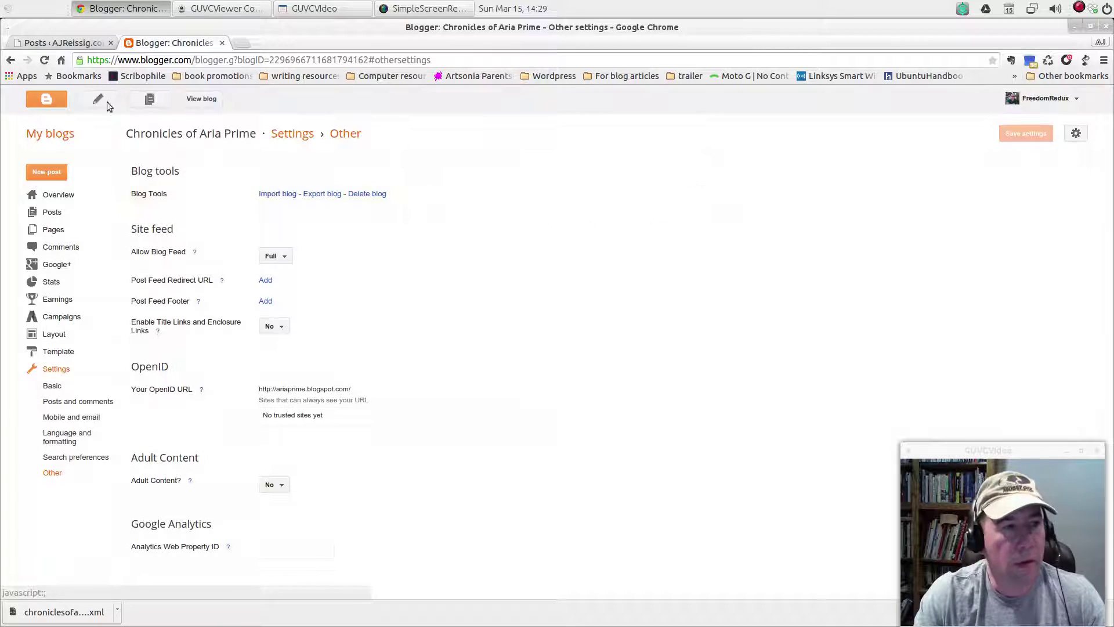
Switch back to the destination WordPress site and open its Import page.
{"action": "left_click", "coordinate": [81, 43]}
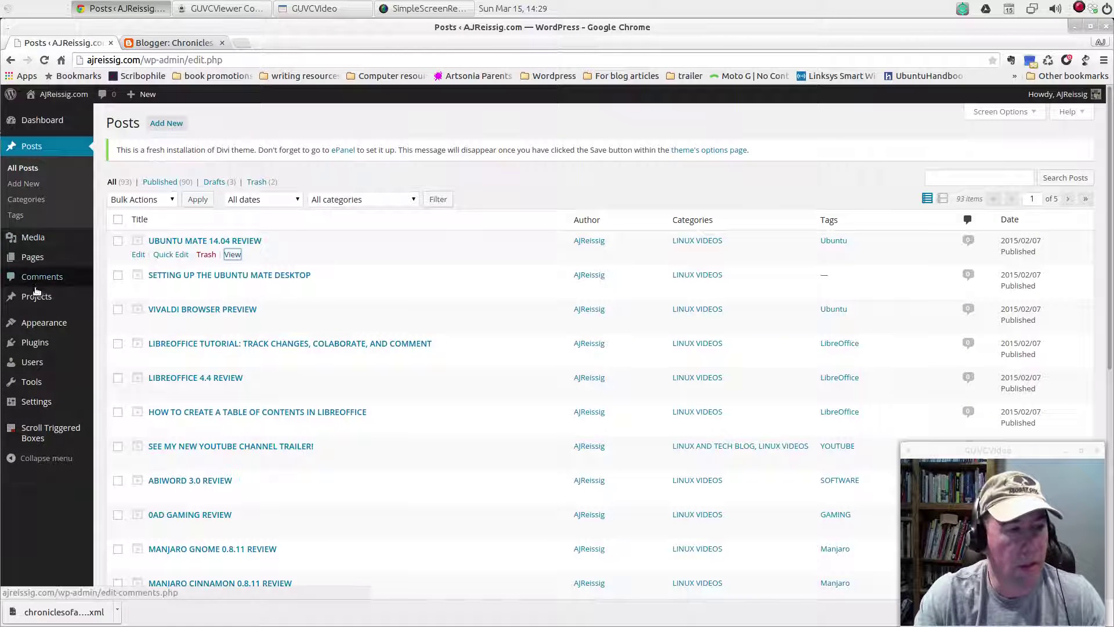
{"action": "mouse_move", "coordinate": [40, 340]}
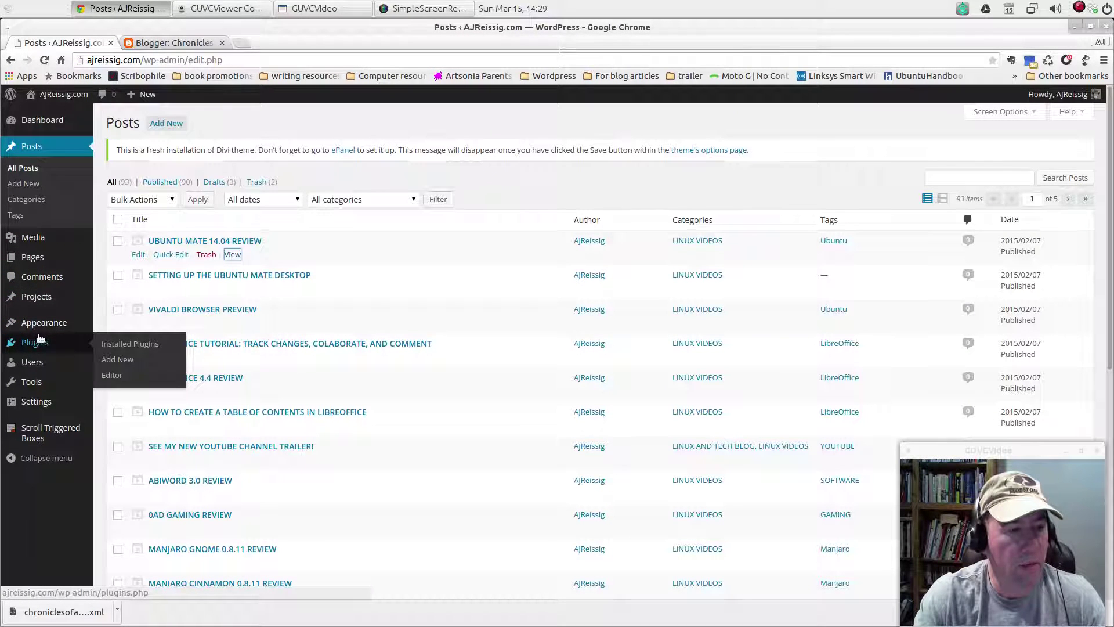
{"action": "mouse_move", "coordinate": [33, 380]}
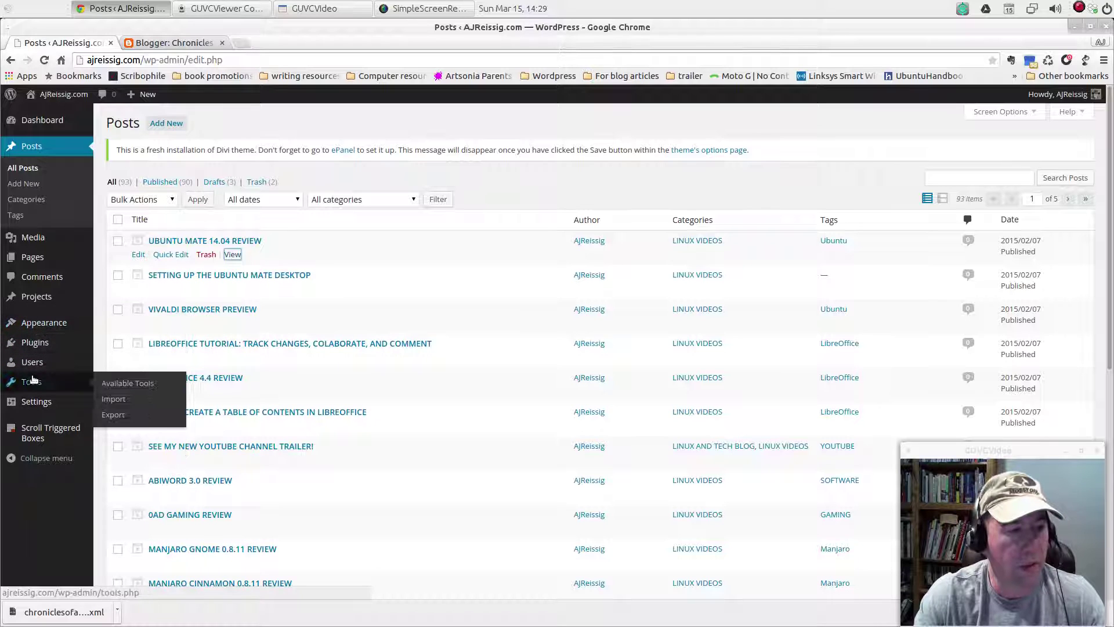
{"action": "left_click", "coordinate": [114, 400]}
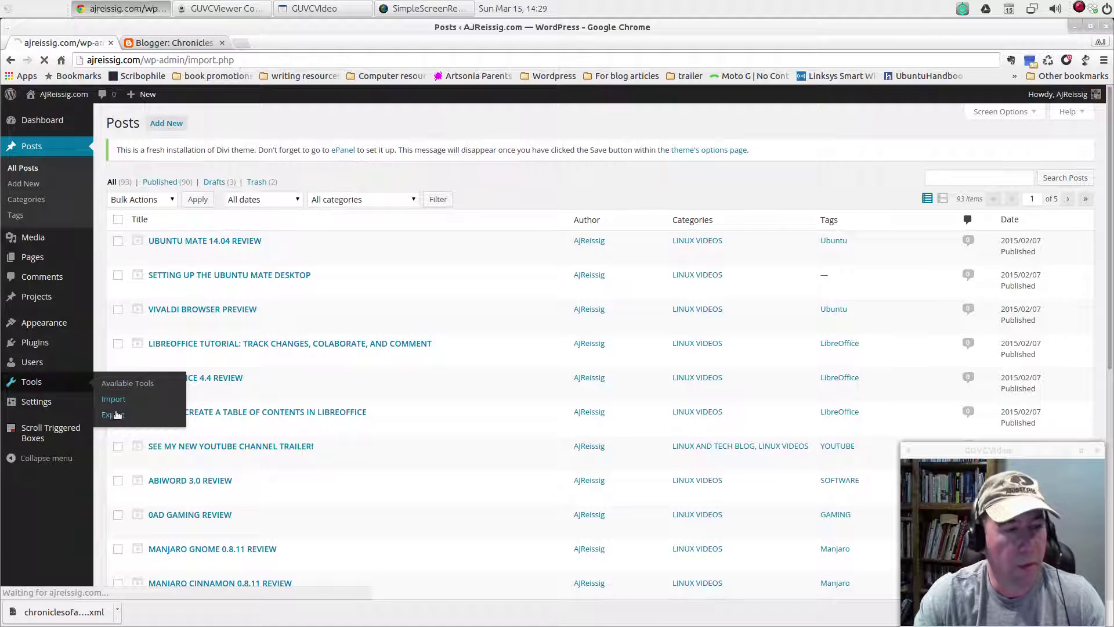